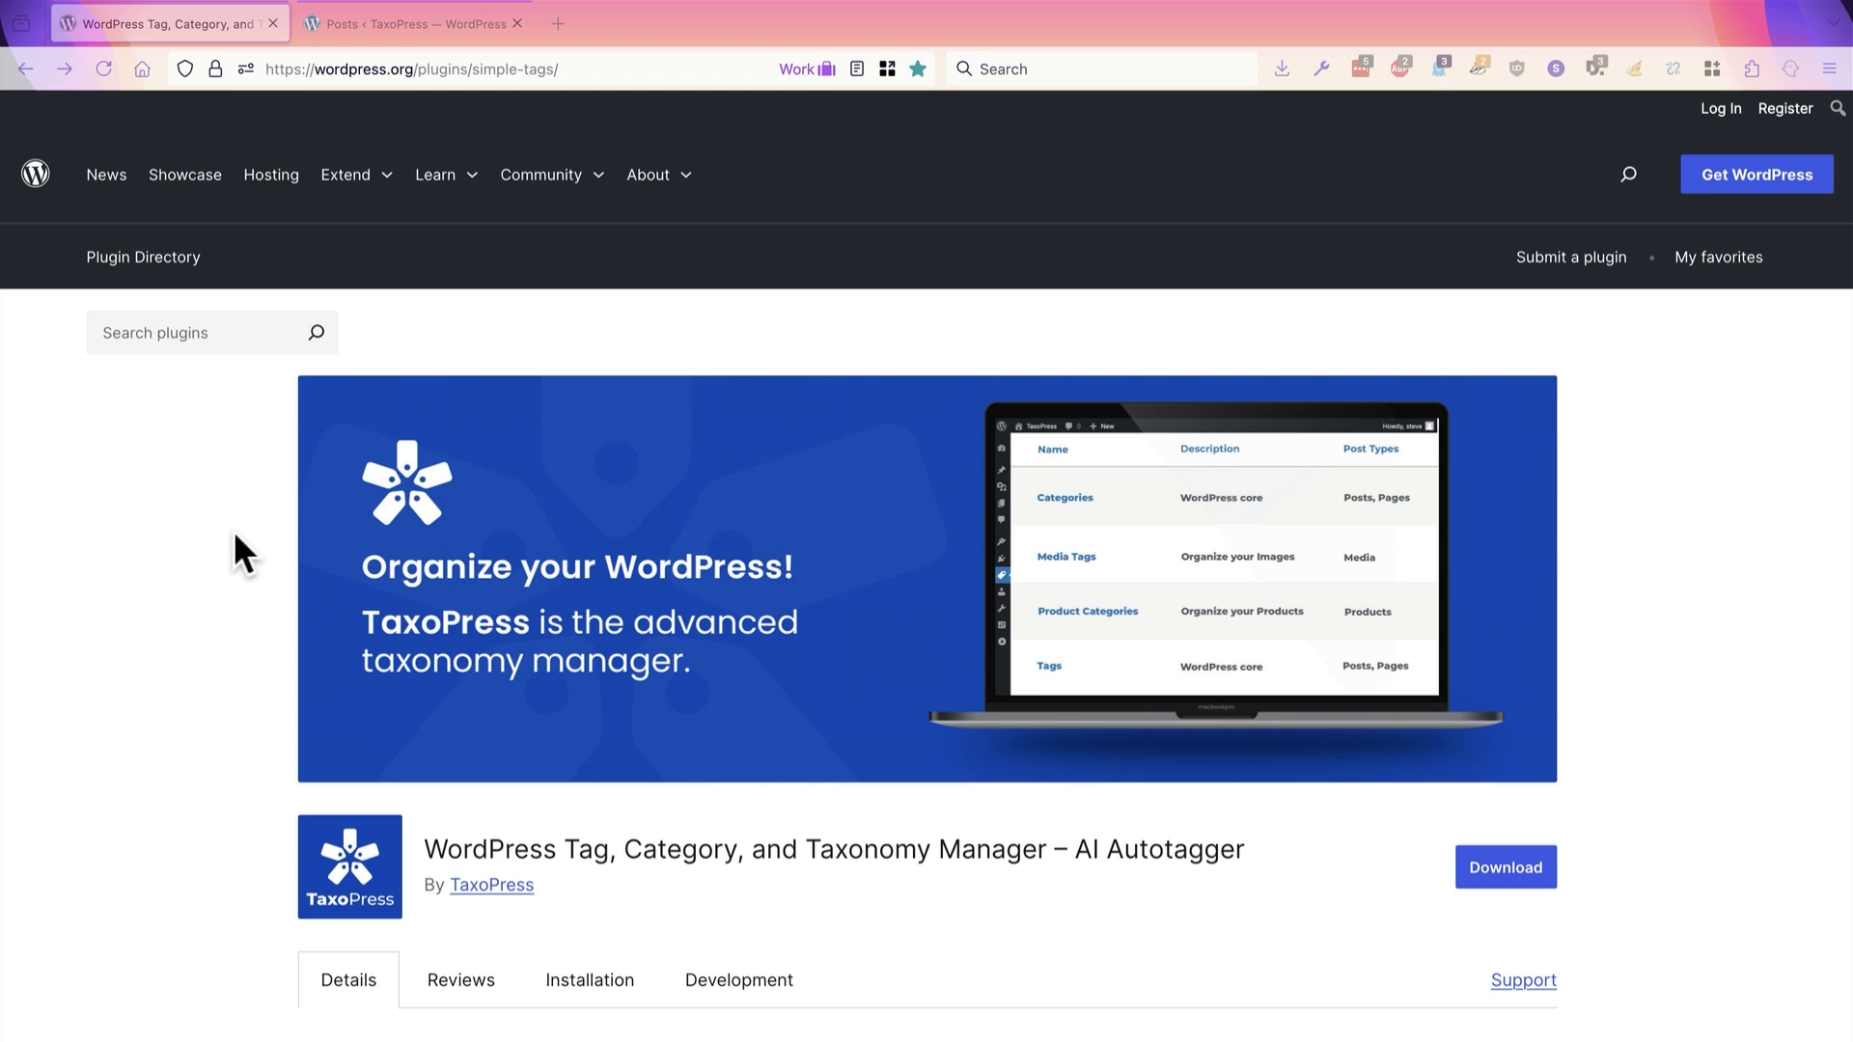
Step: Switch to the site's WordPress admin and open the default Auto Terms configuration in TaxoPress for editing
click(439, 23)
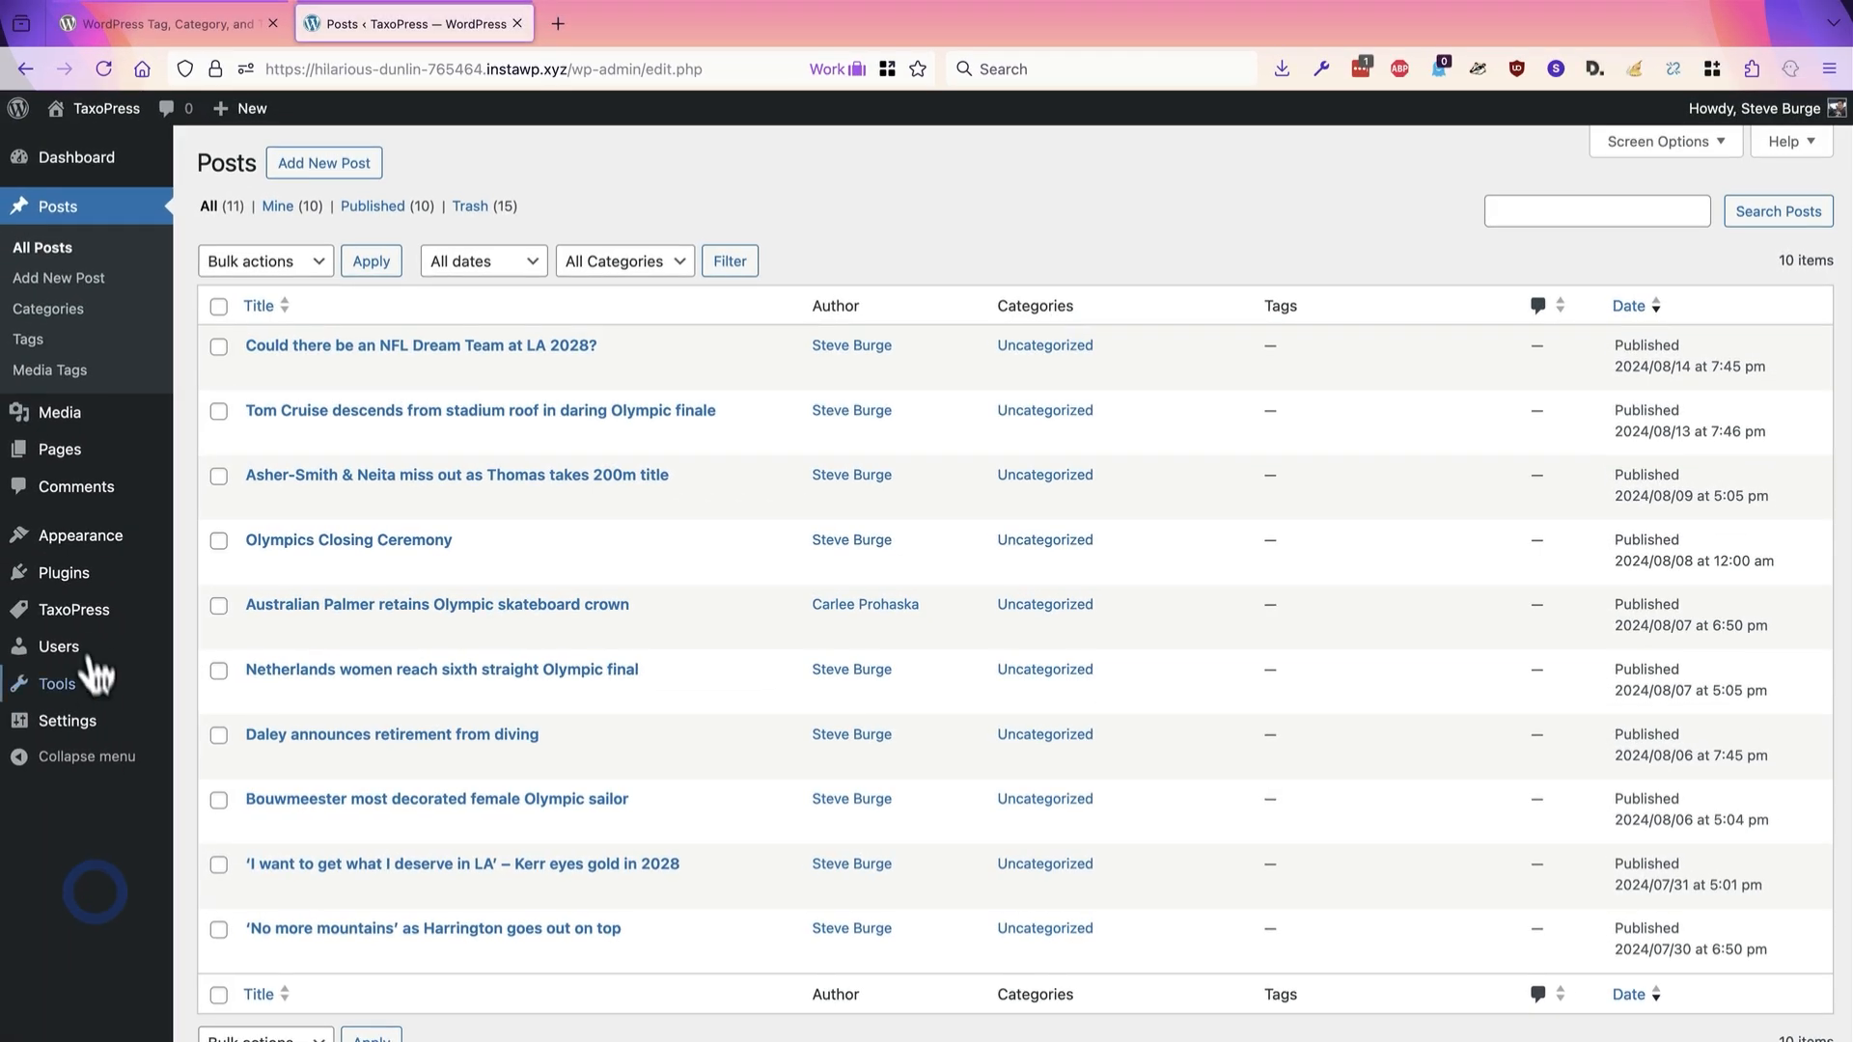
mouse_move(82, 609)
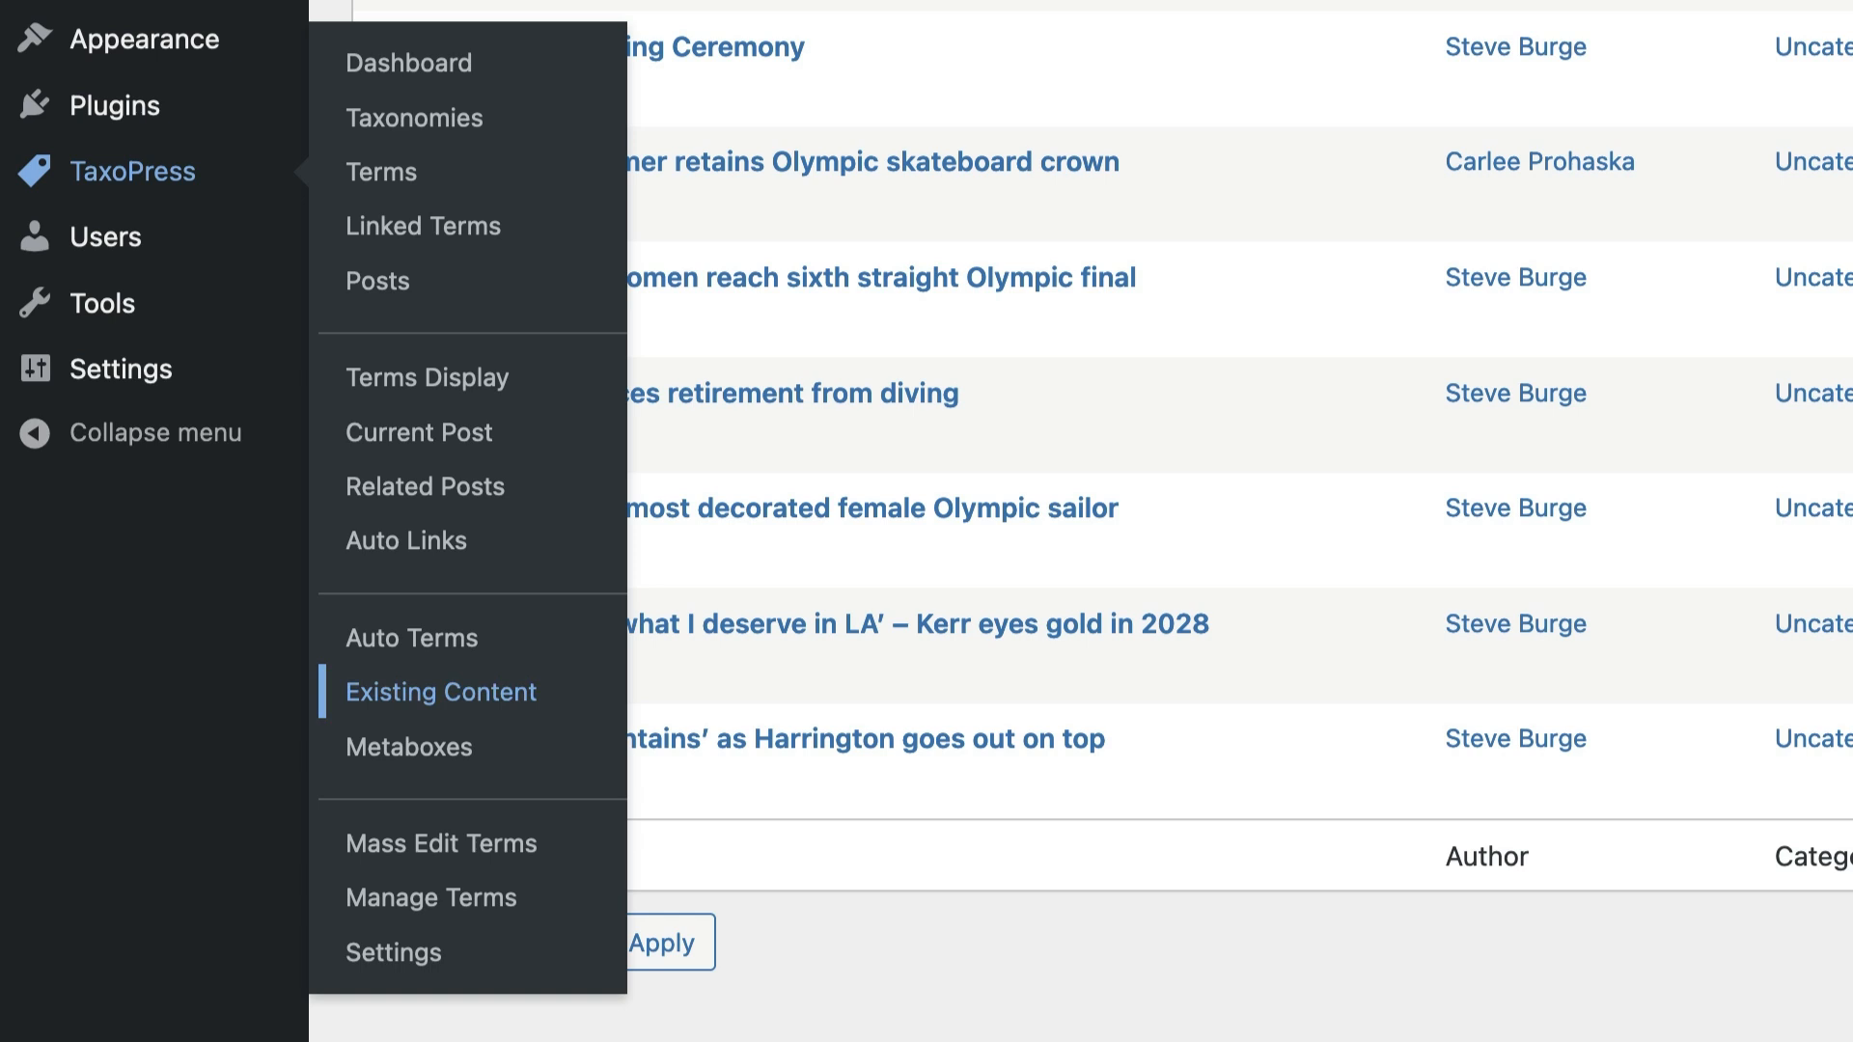
click(421, 658)
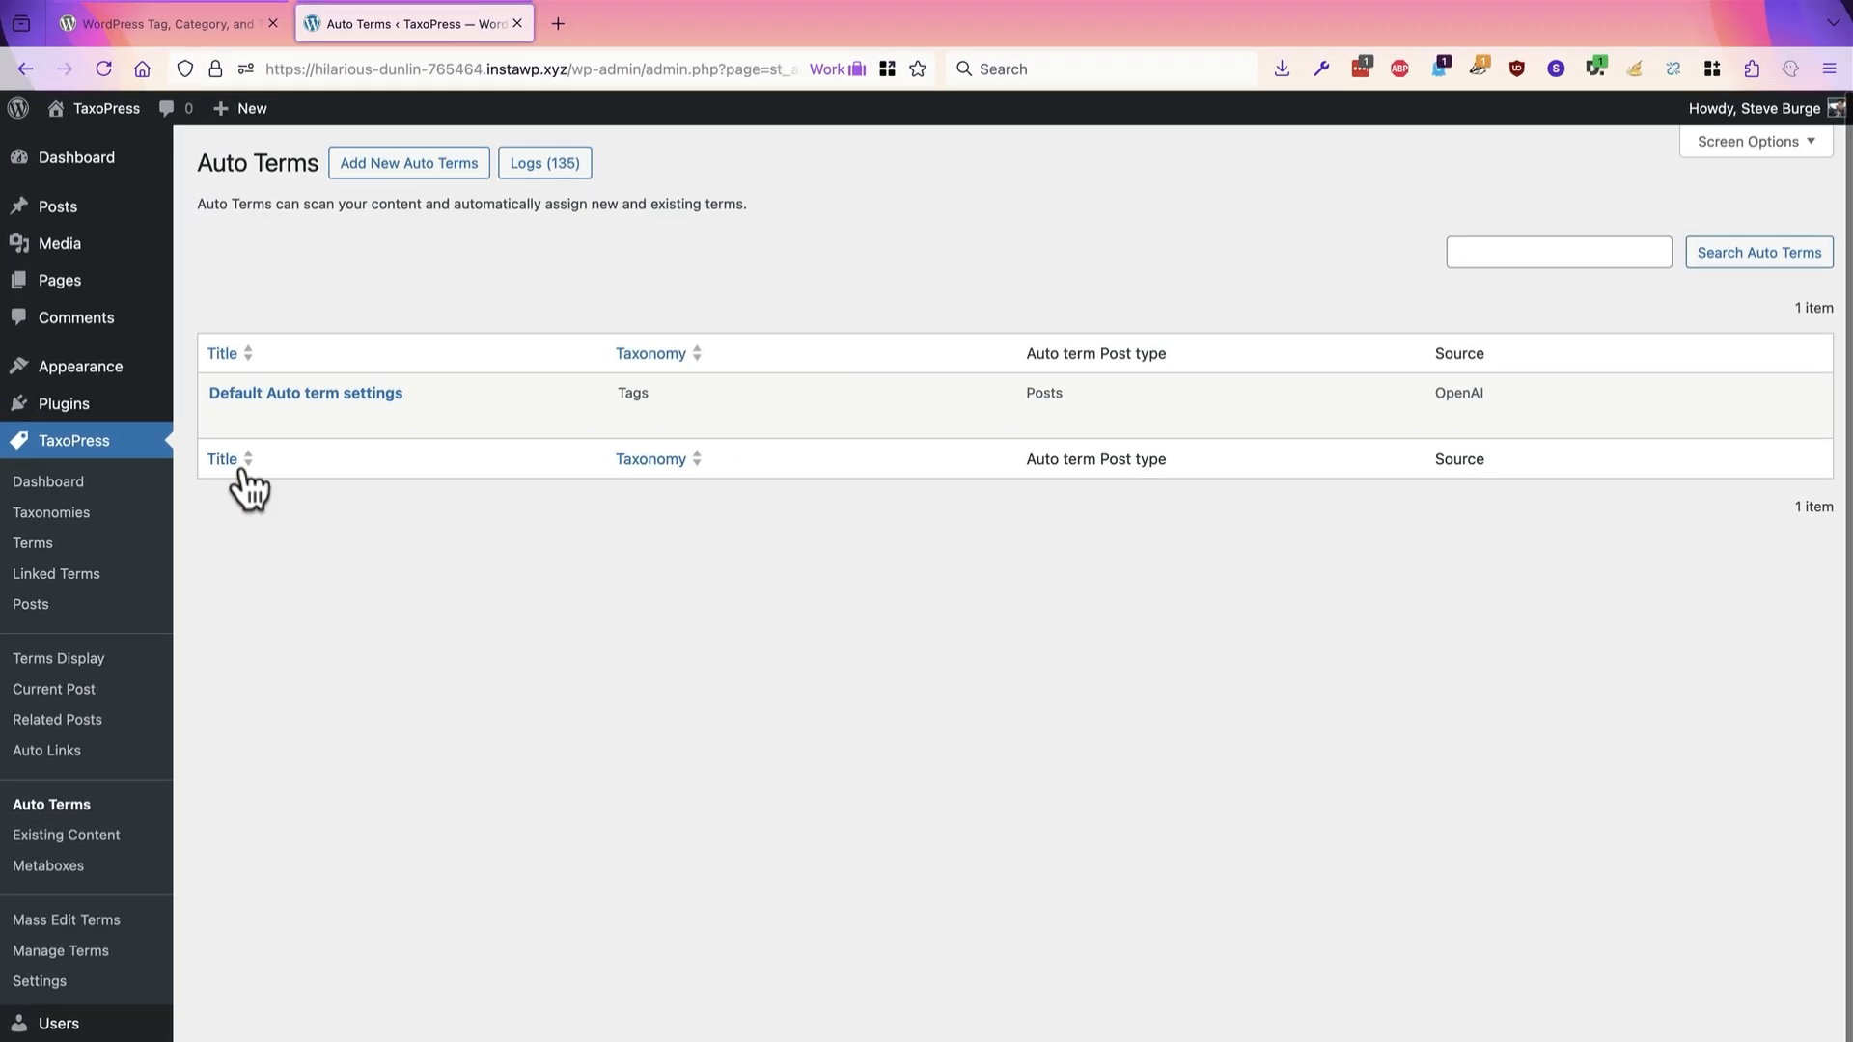
click(218, 418)
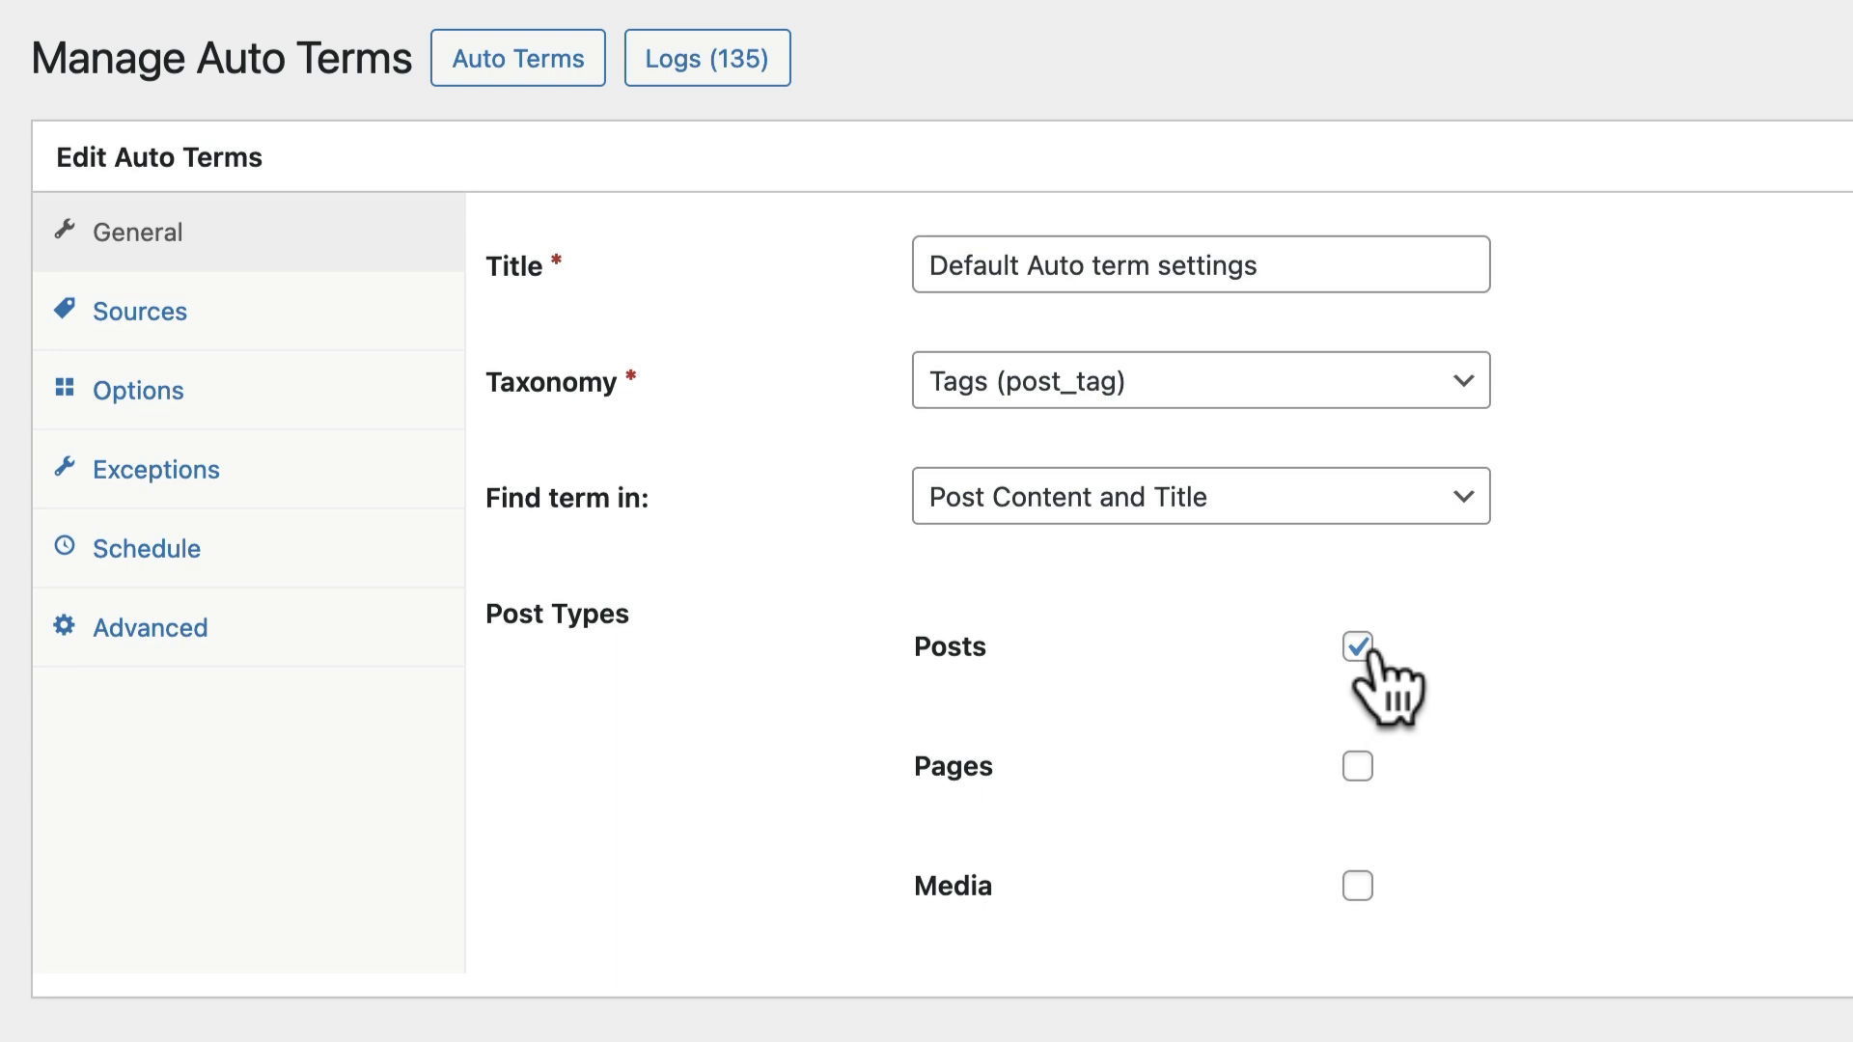
Step: Review the available taxonomies, keeping Tags (post_tag) selected, and display the configuration's term sources
click(1057, 388)
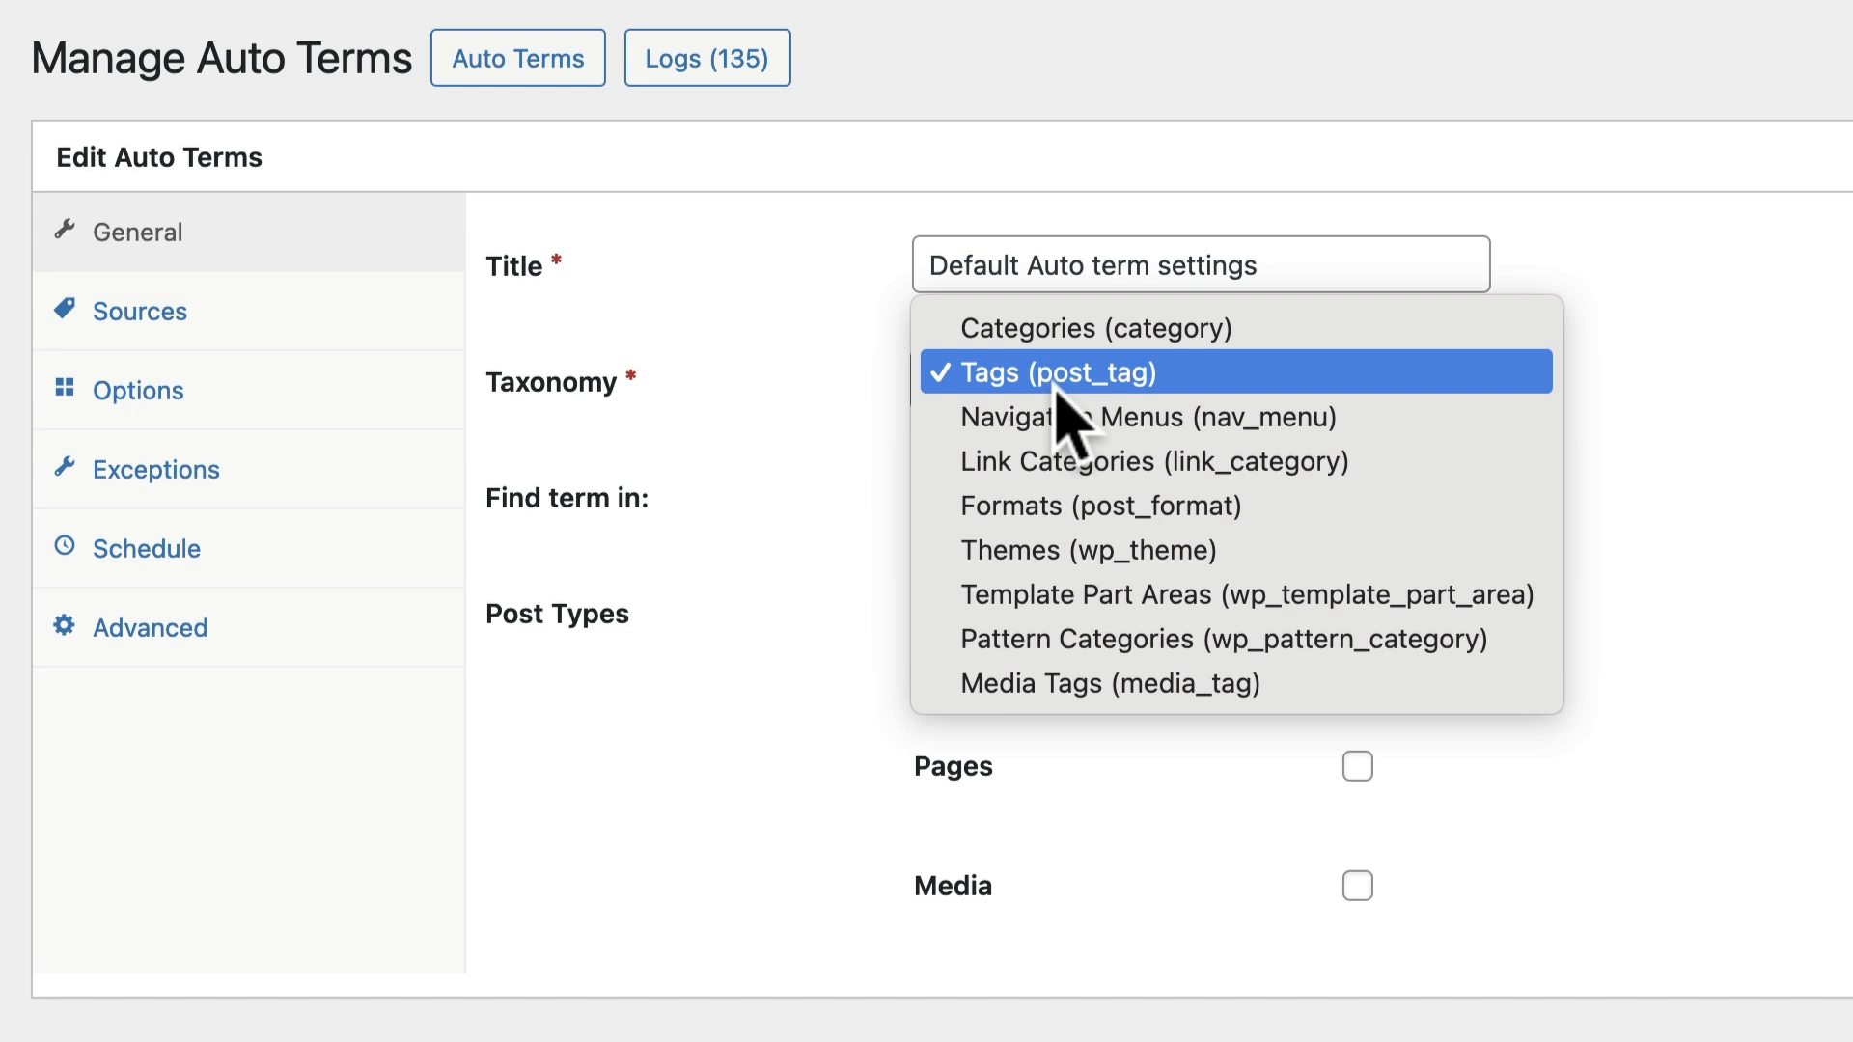
click(1057, 388)
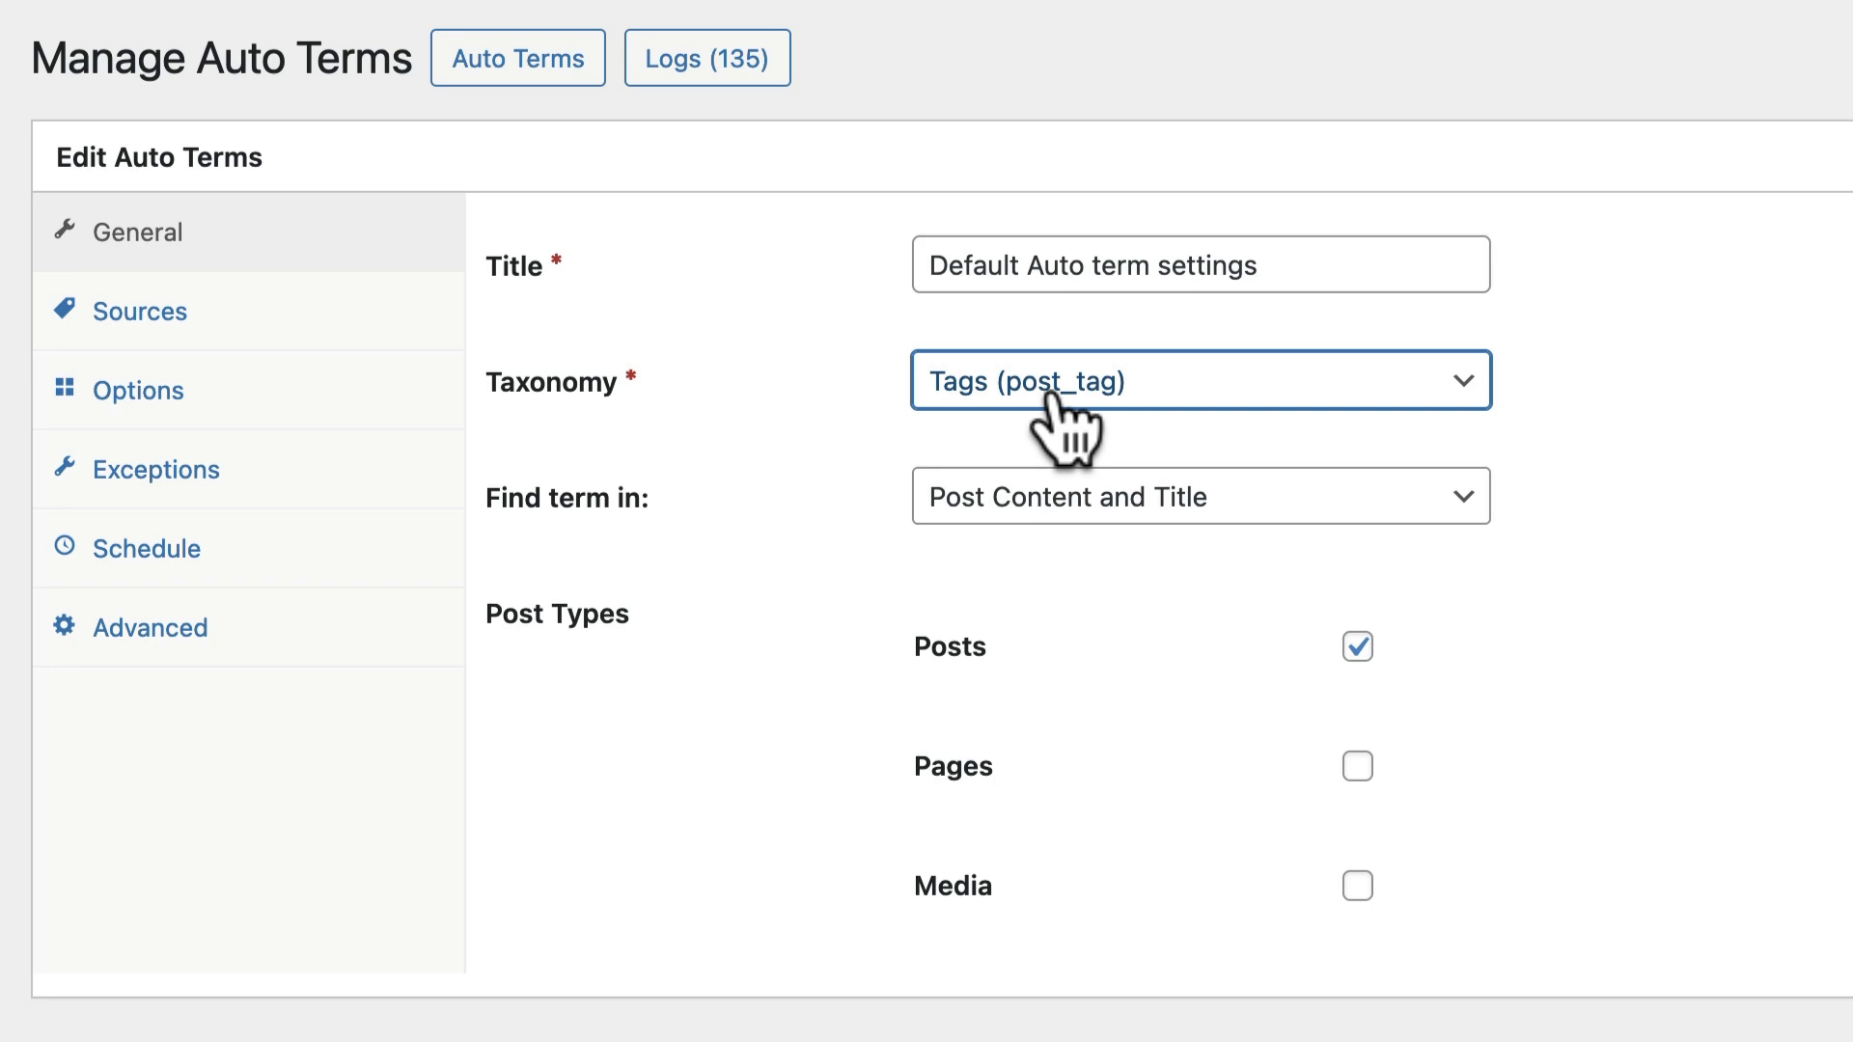
click(377, 836)
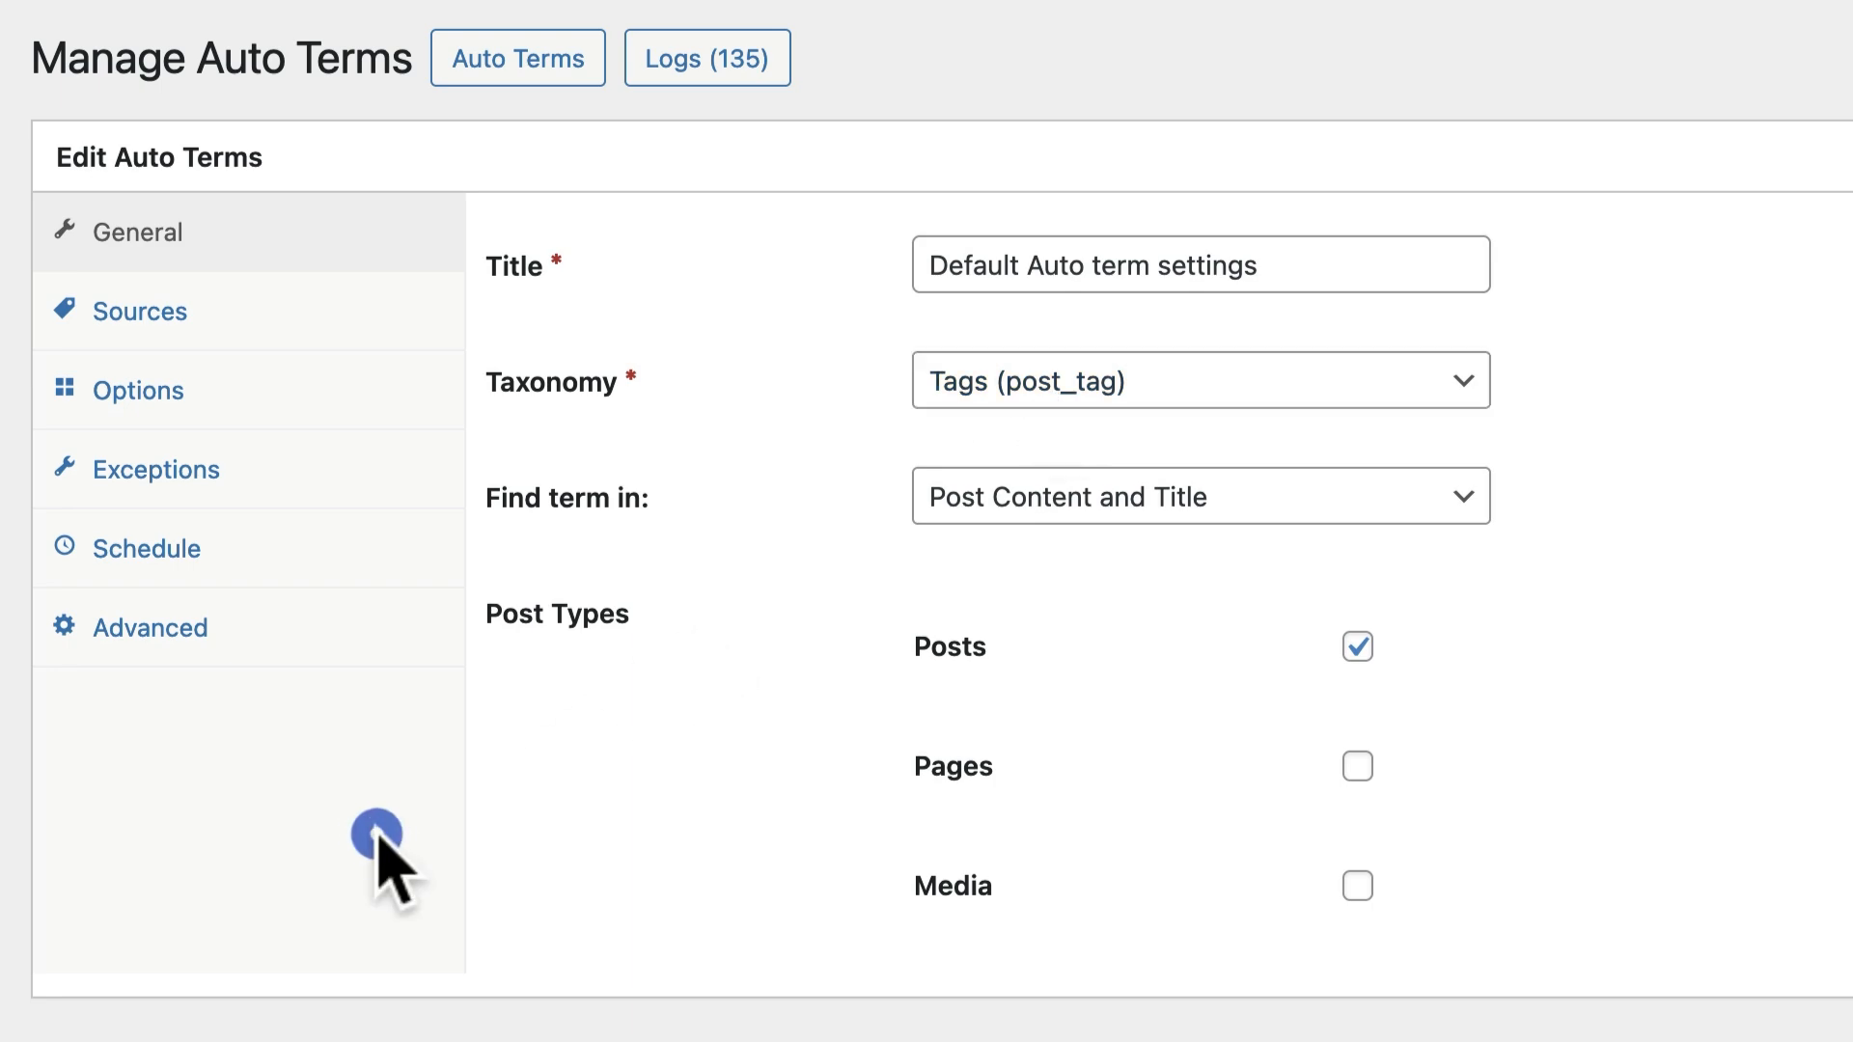
click(158, 336)
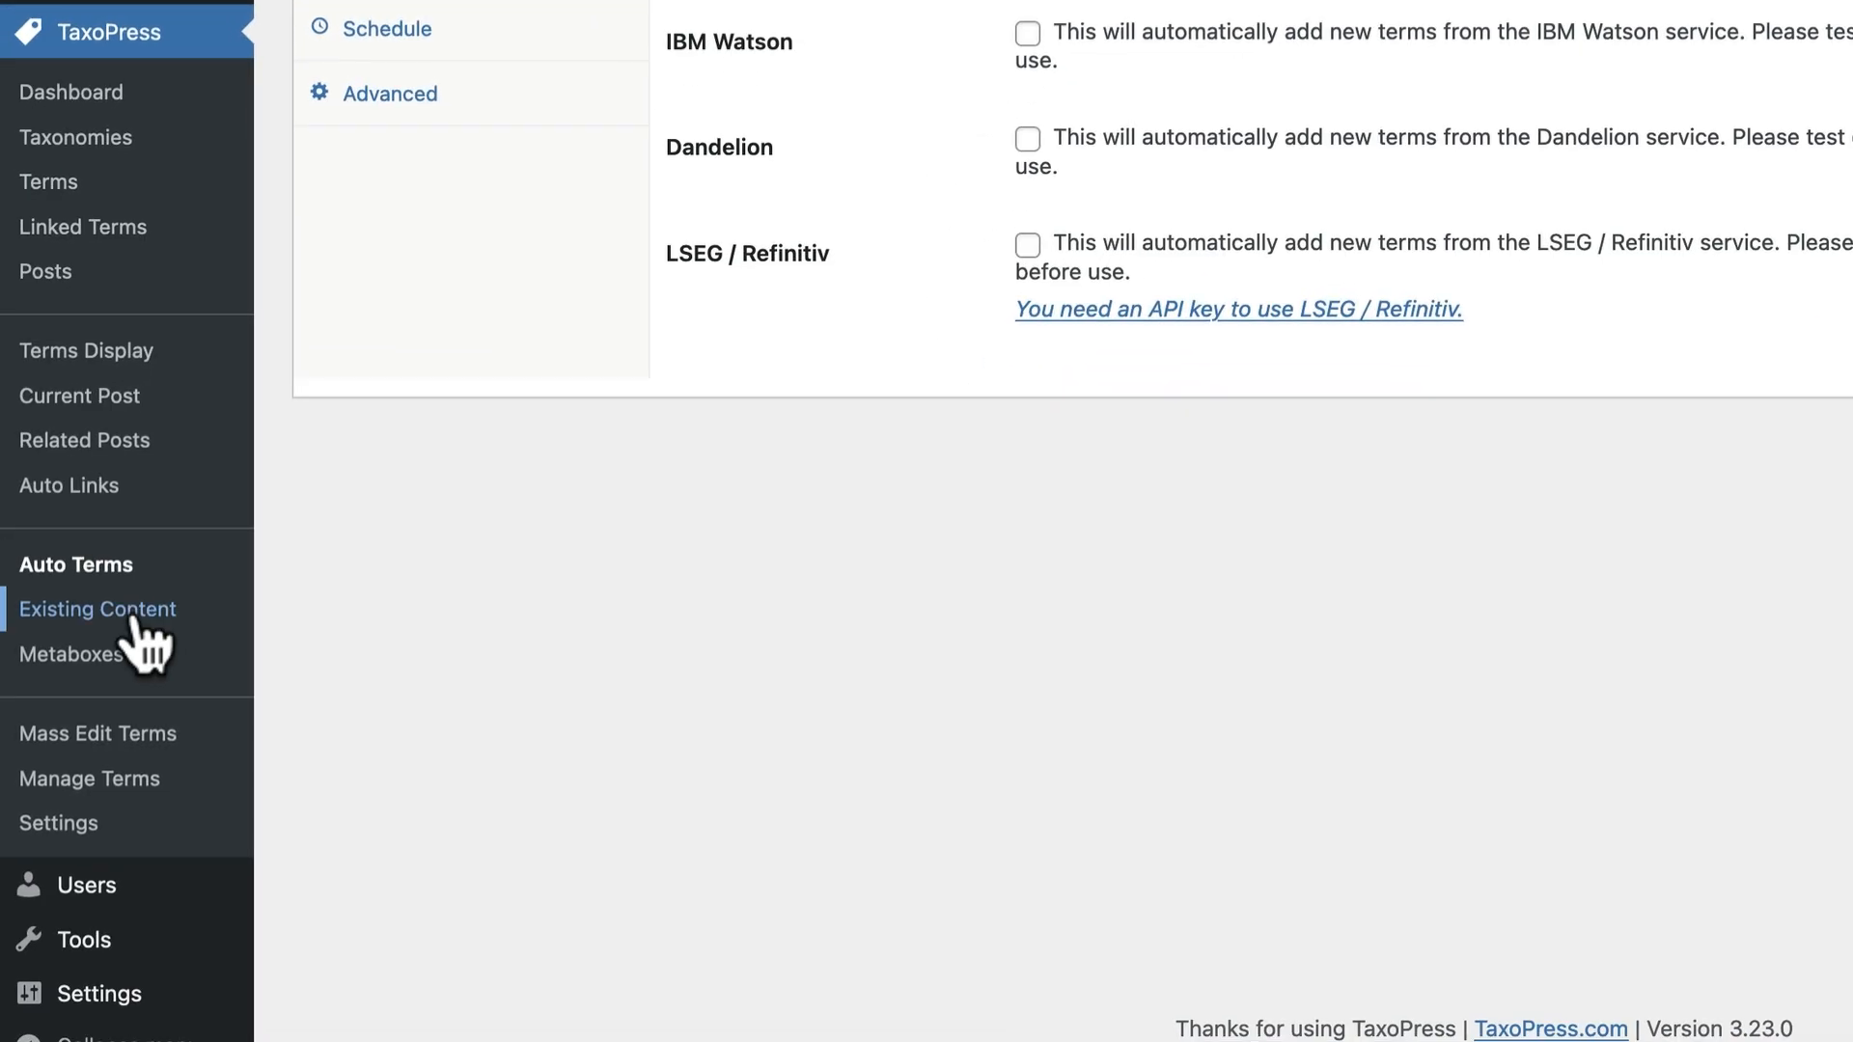
Step: Open the TaxoPress Existing Content settings and keep the published-date limit for Auto Terms at No limit
click(136, 618)
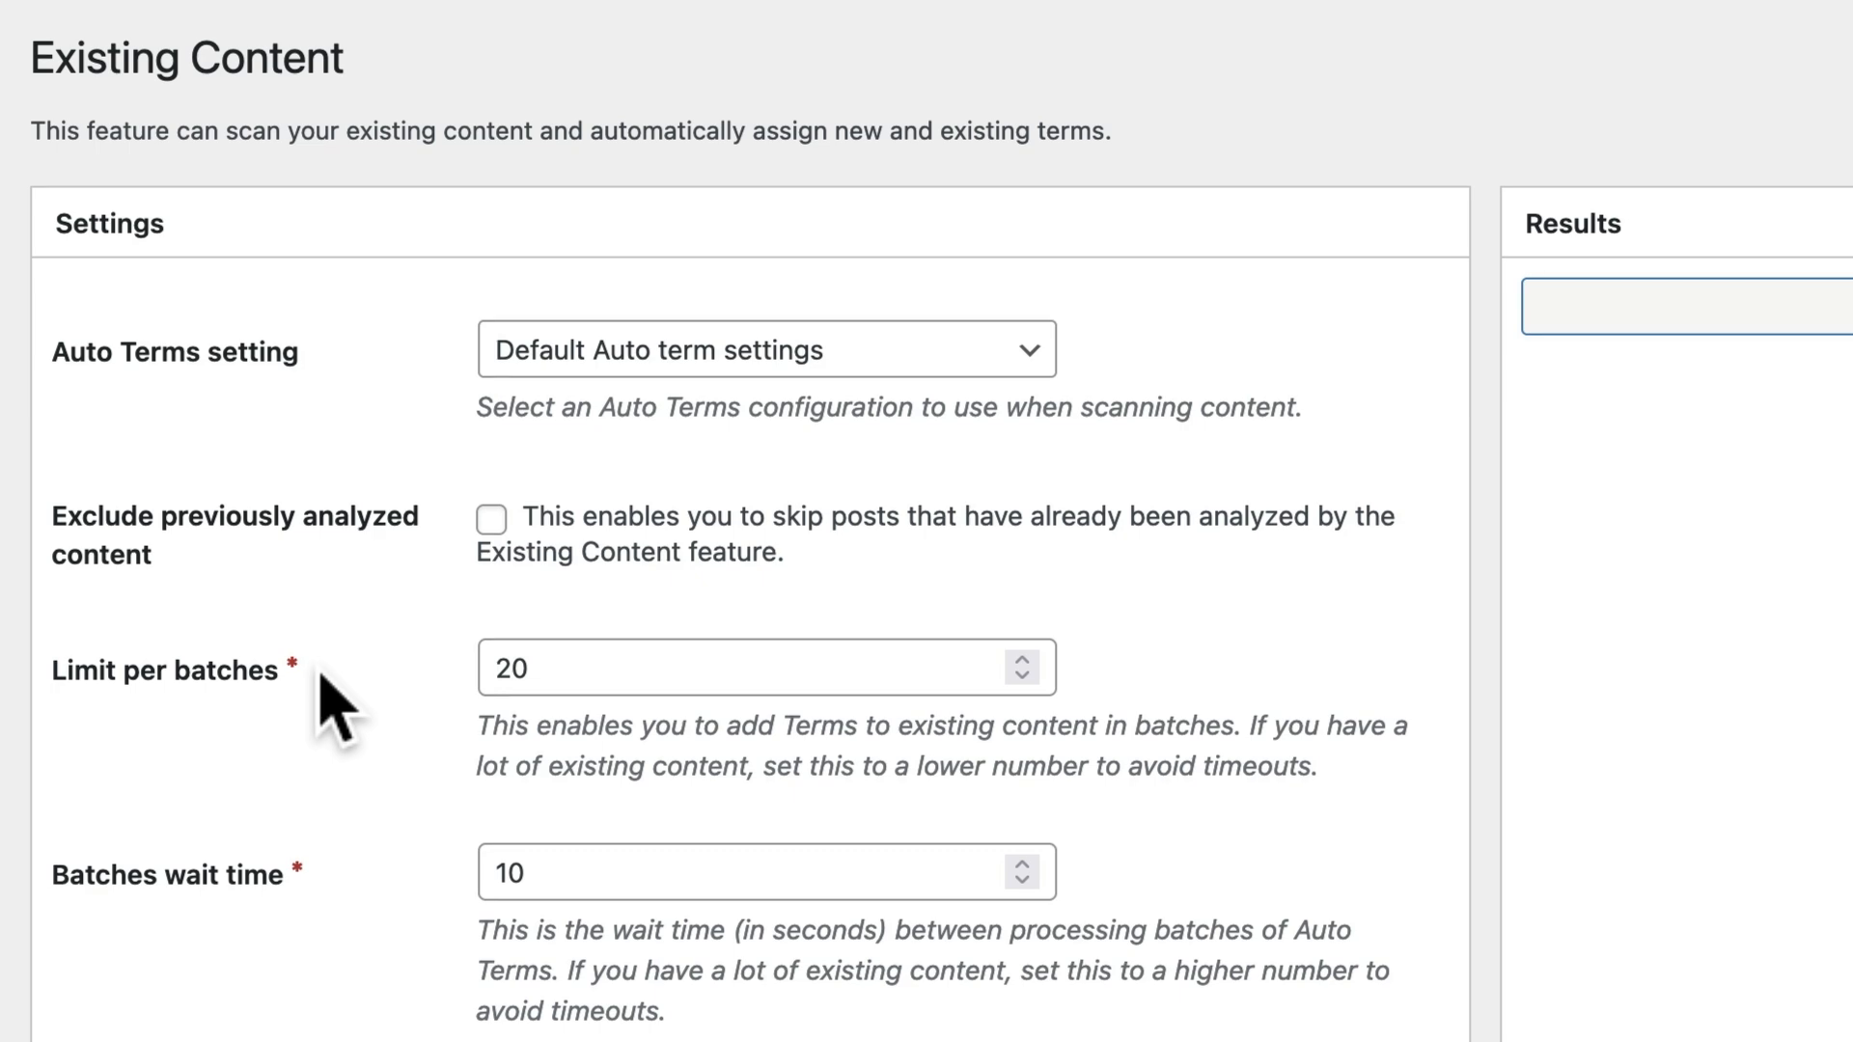
scroll(521, 676, down, 3)
click(564, 835)
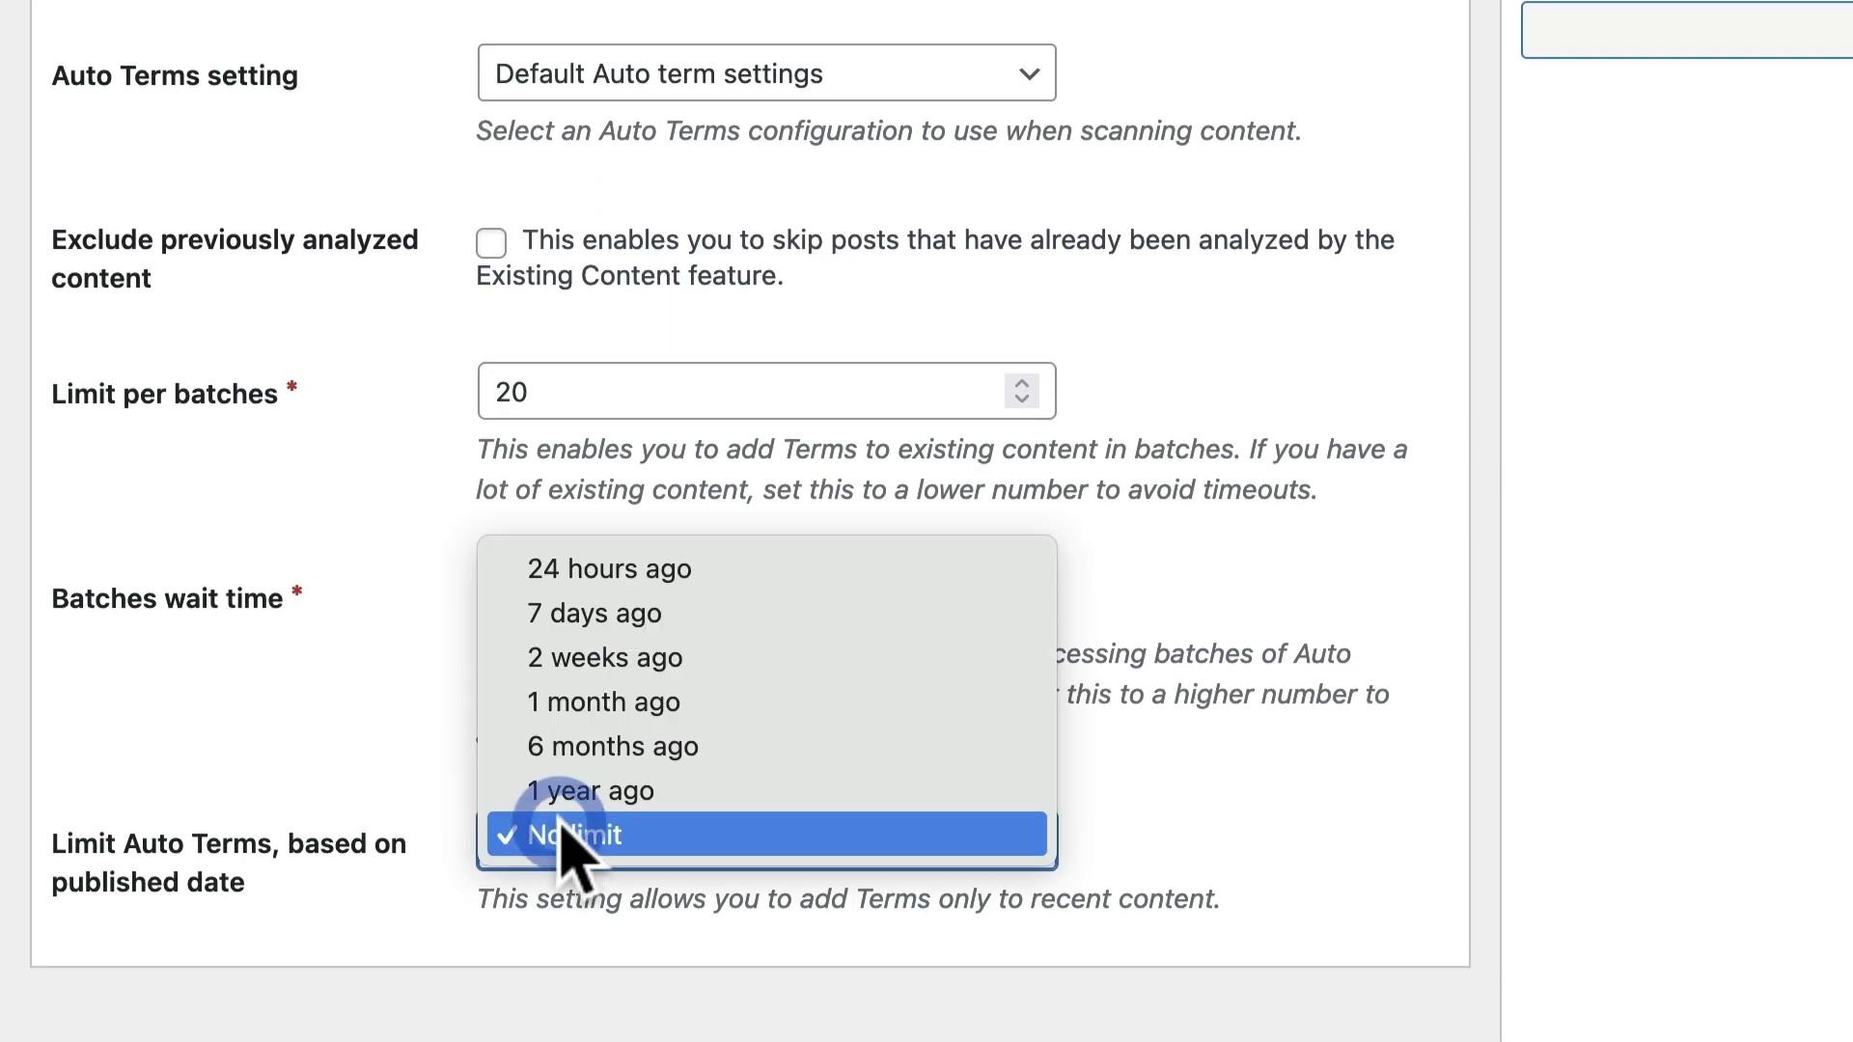
click(339, 707)
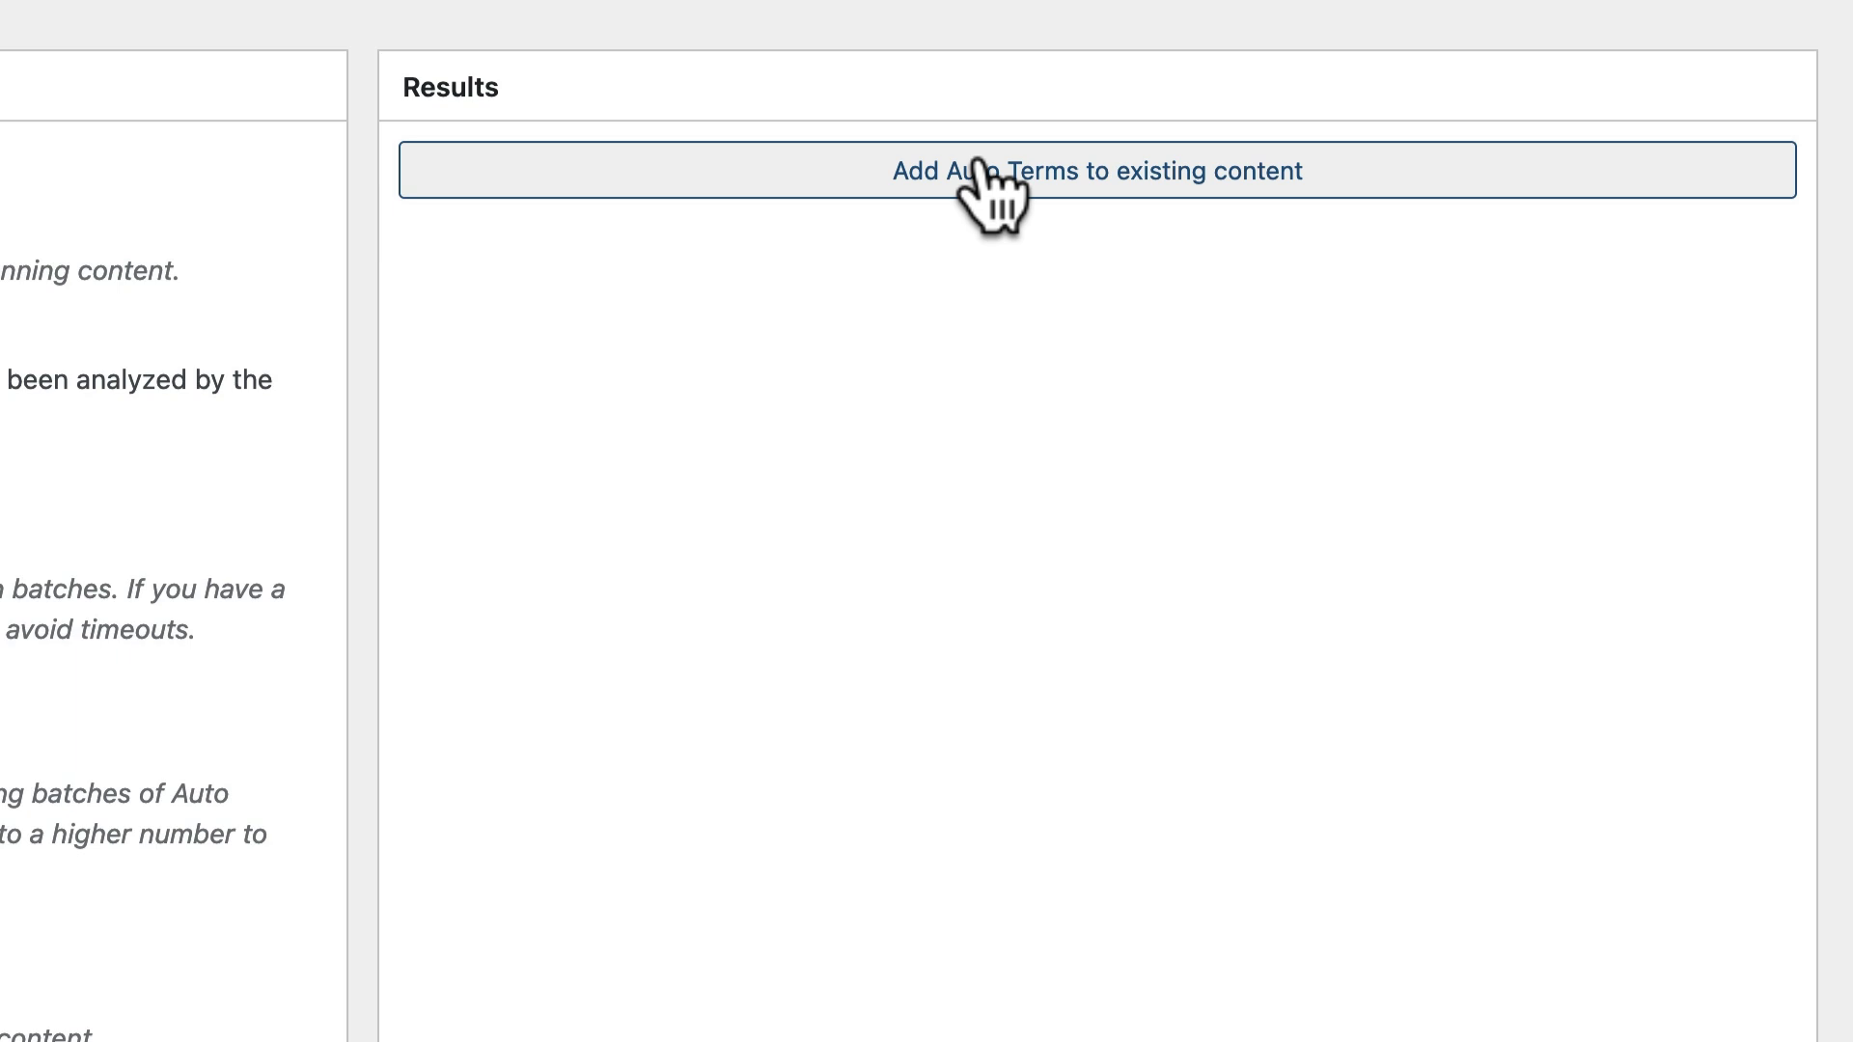
Step: Add Auto Terms to the existing content with the default configuration and look through the generated terms
click(978, 164)
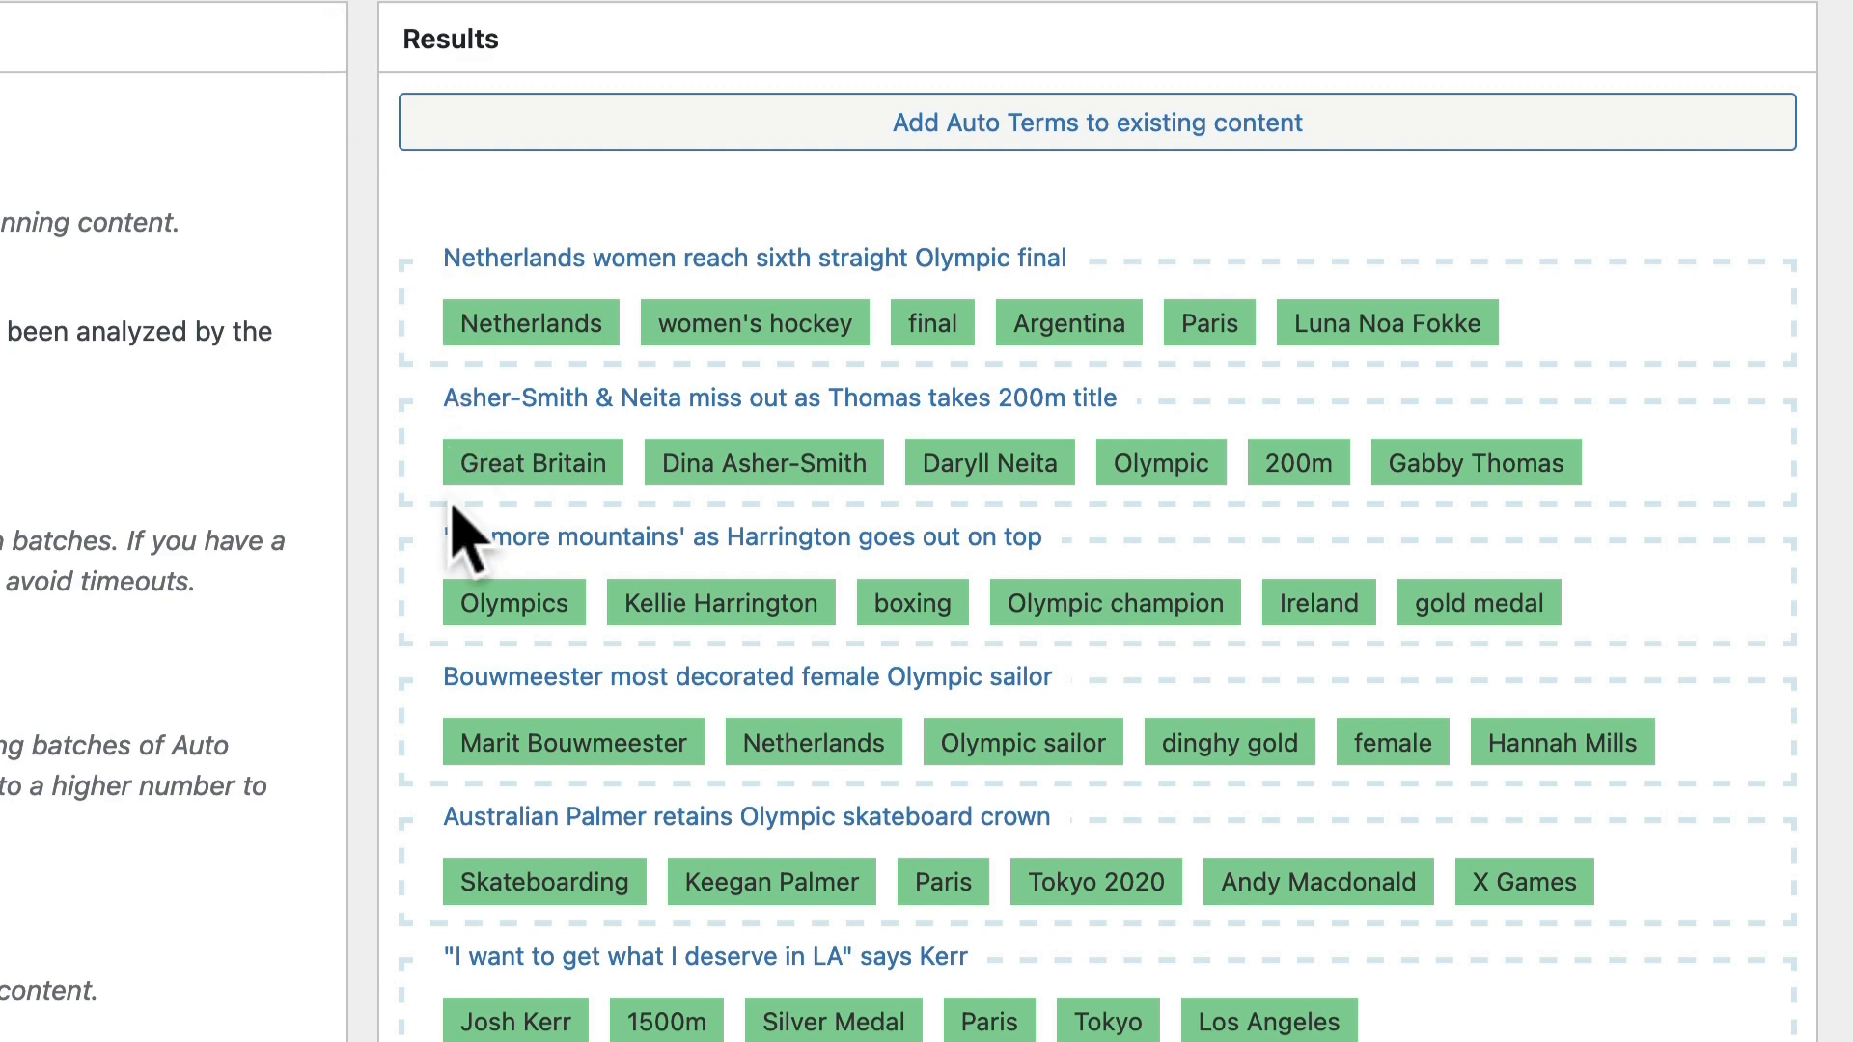
scroll(463, 530, down, 1)
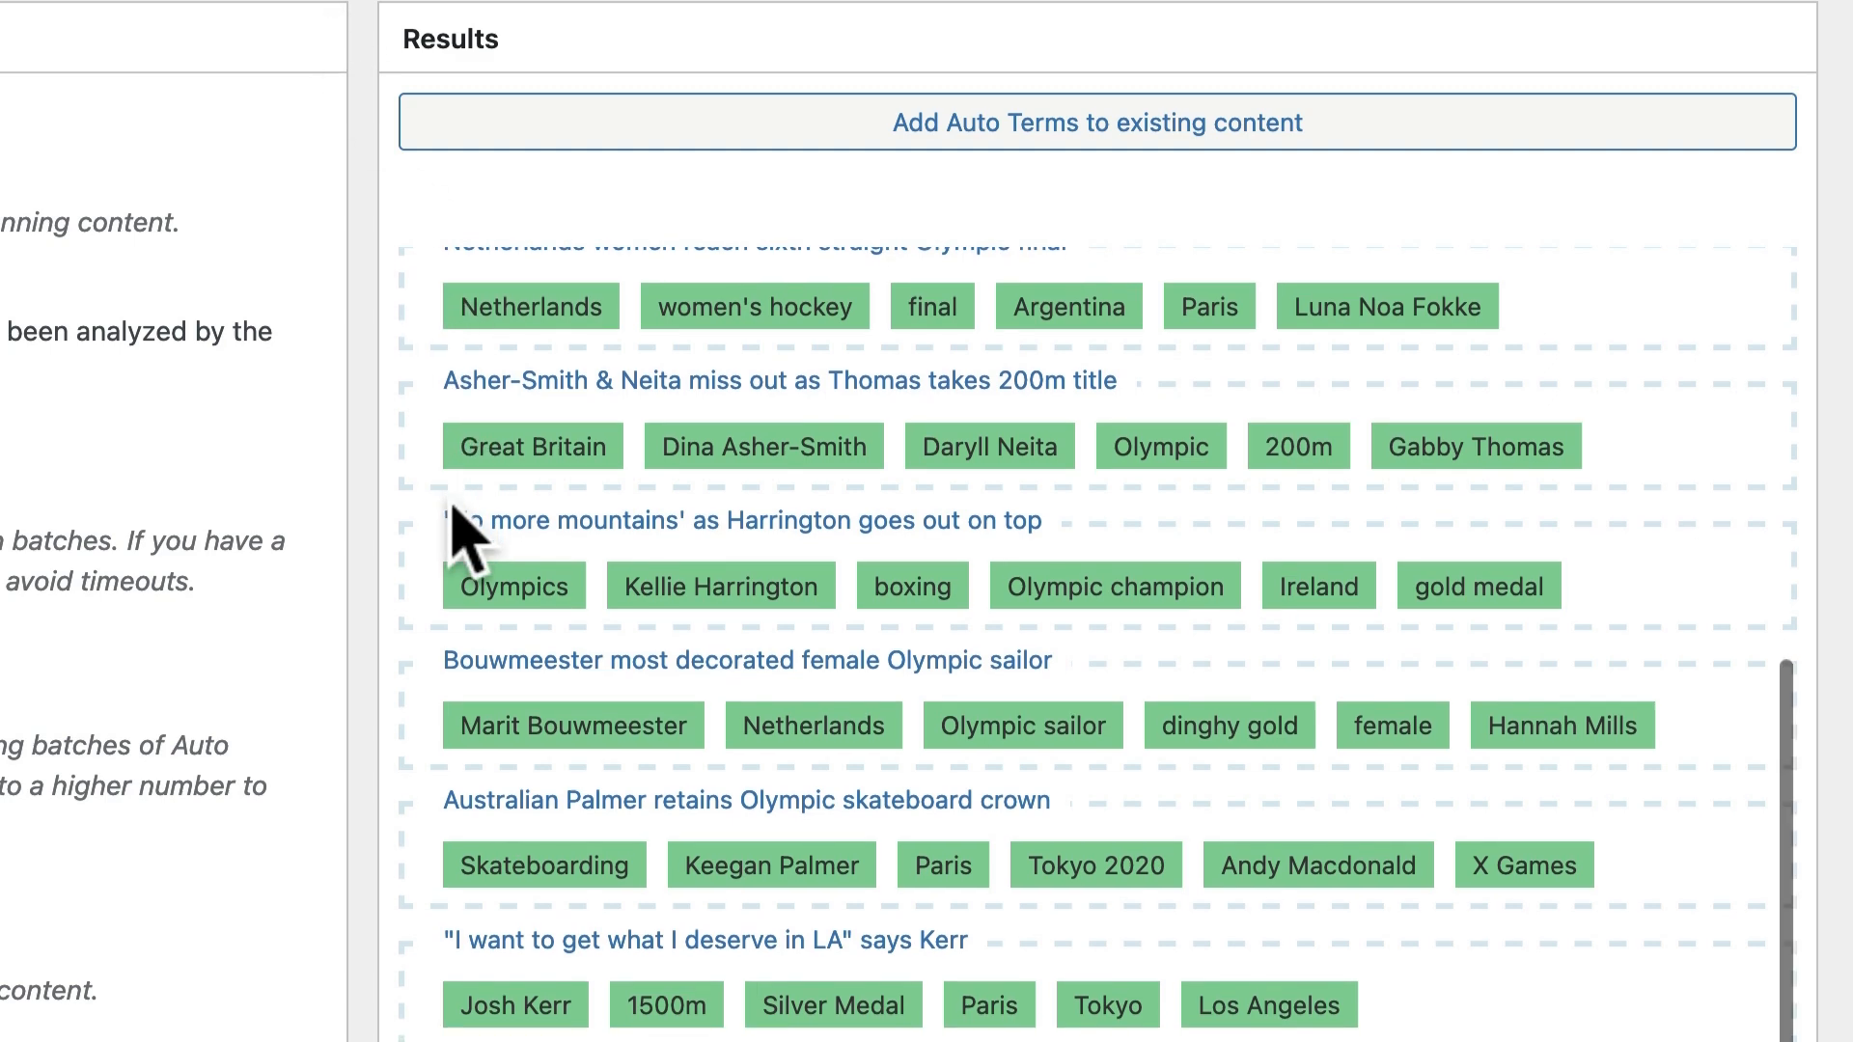
scroll(463, 535, up, 1)
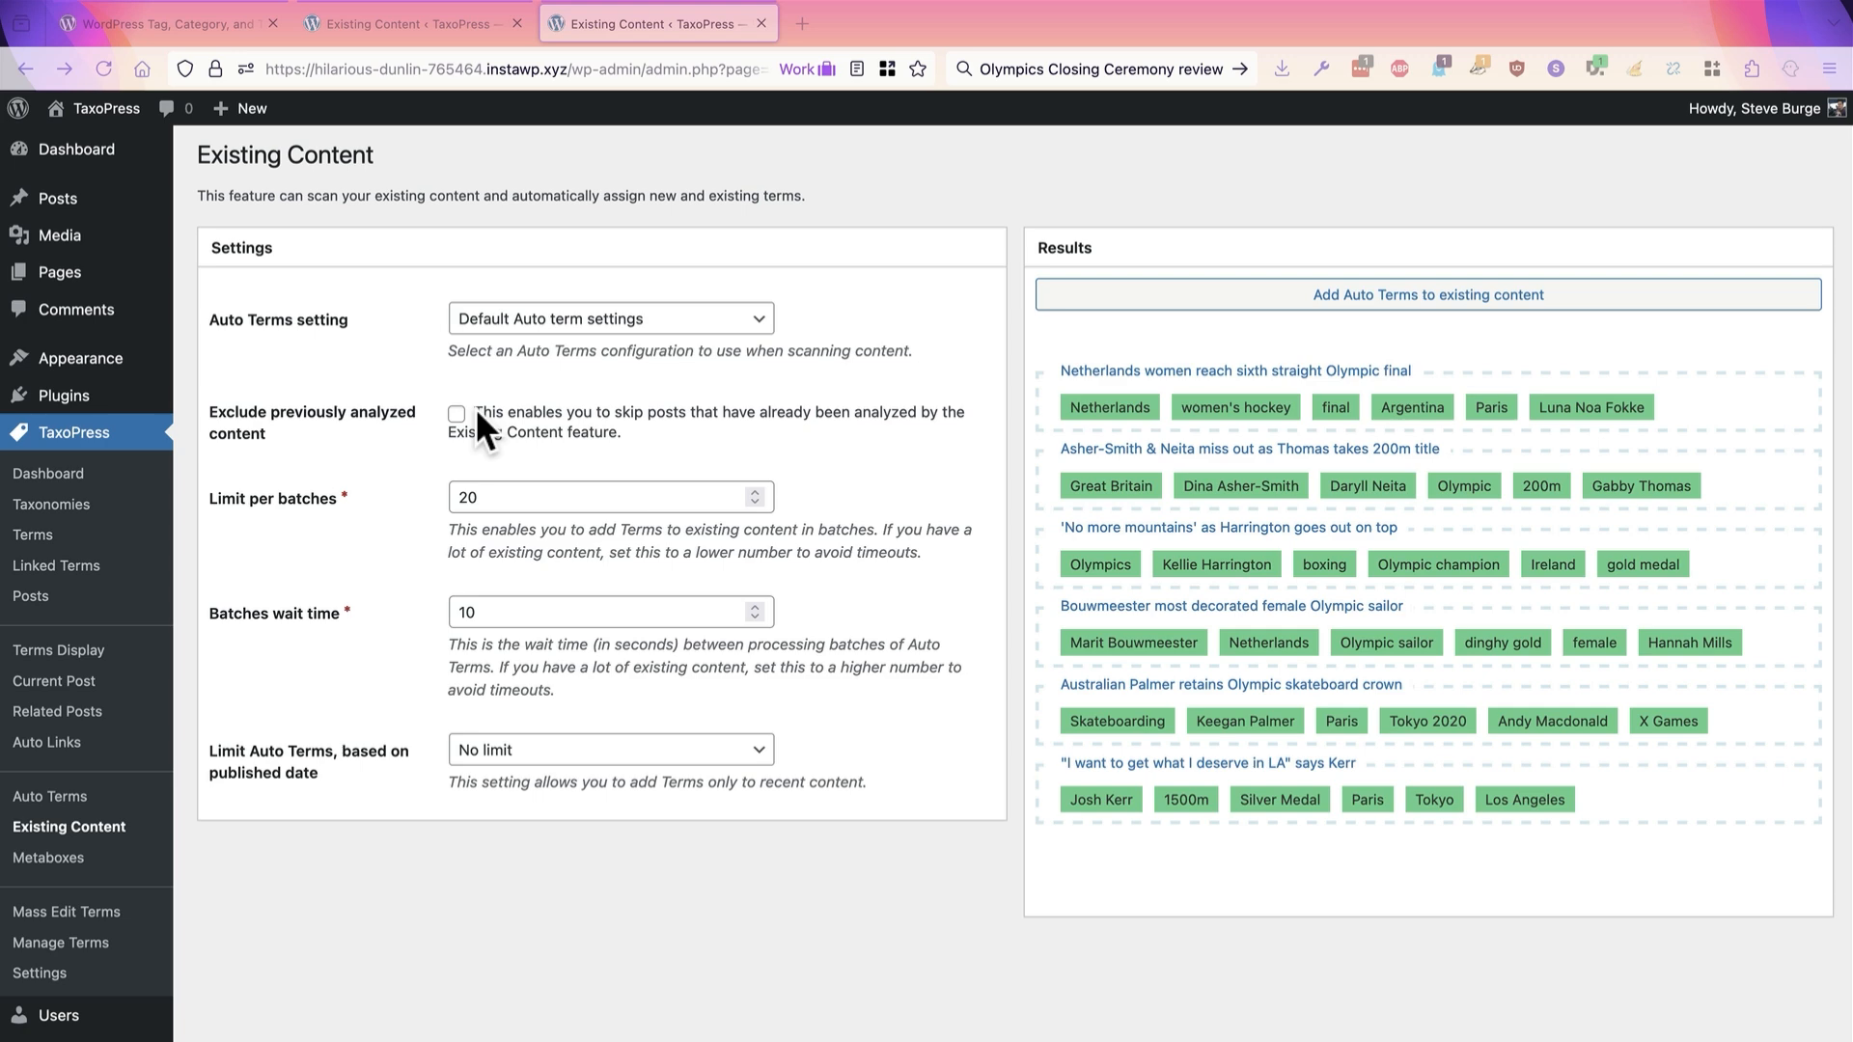
Step: Delete all tags in the site's post tag list with a bulk action
mouse_move(69, 200)
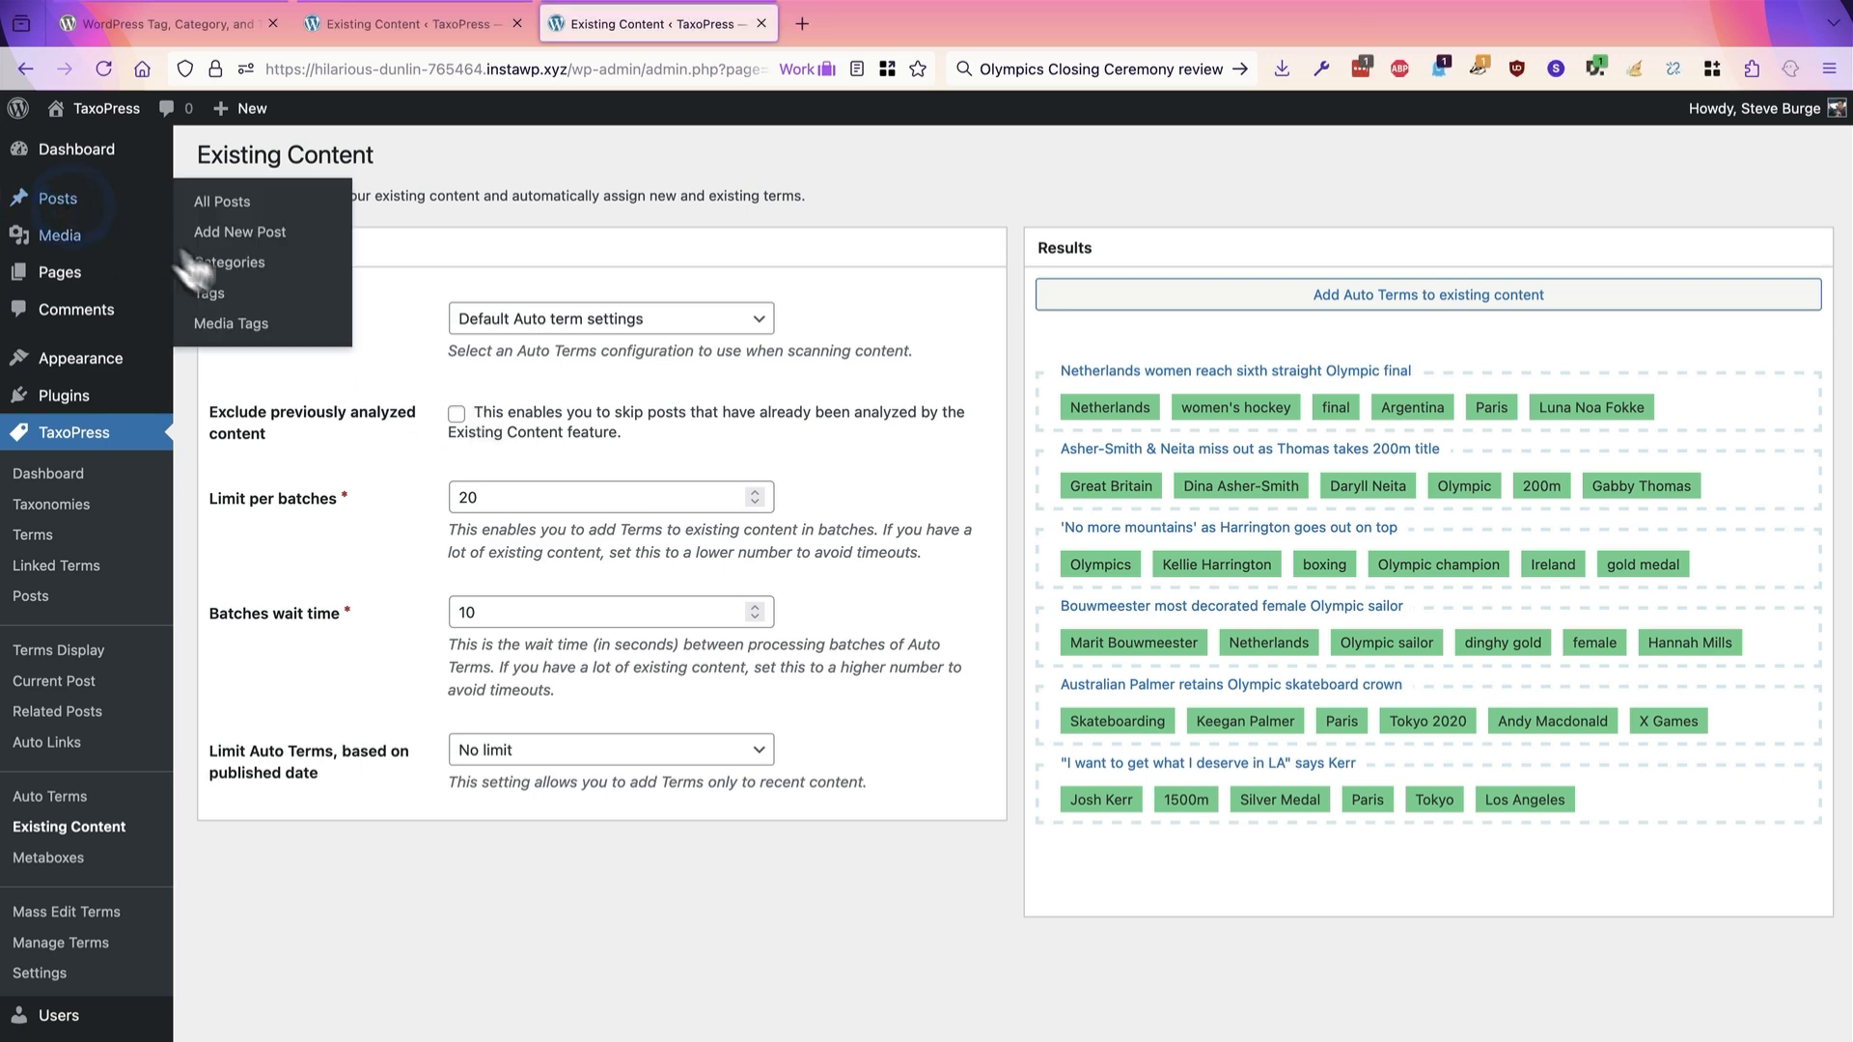
click(230, 288)
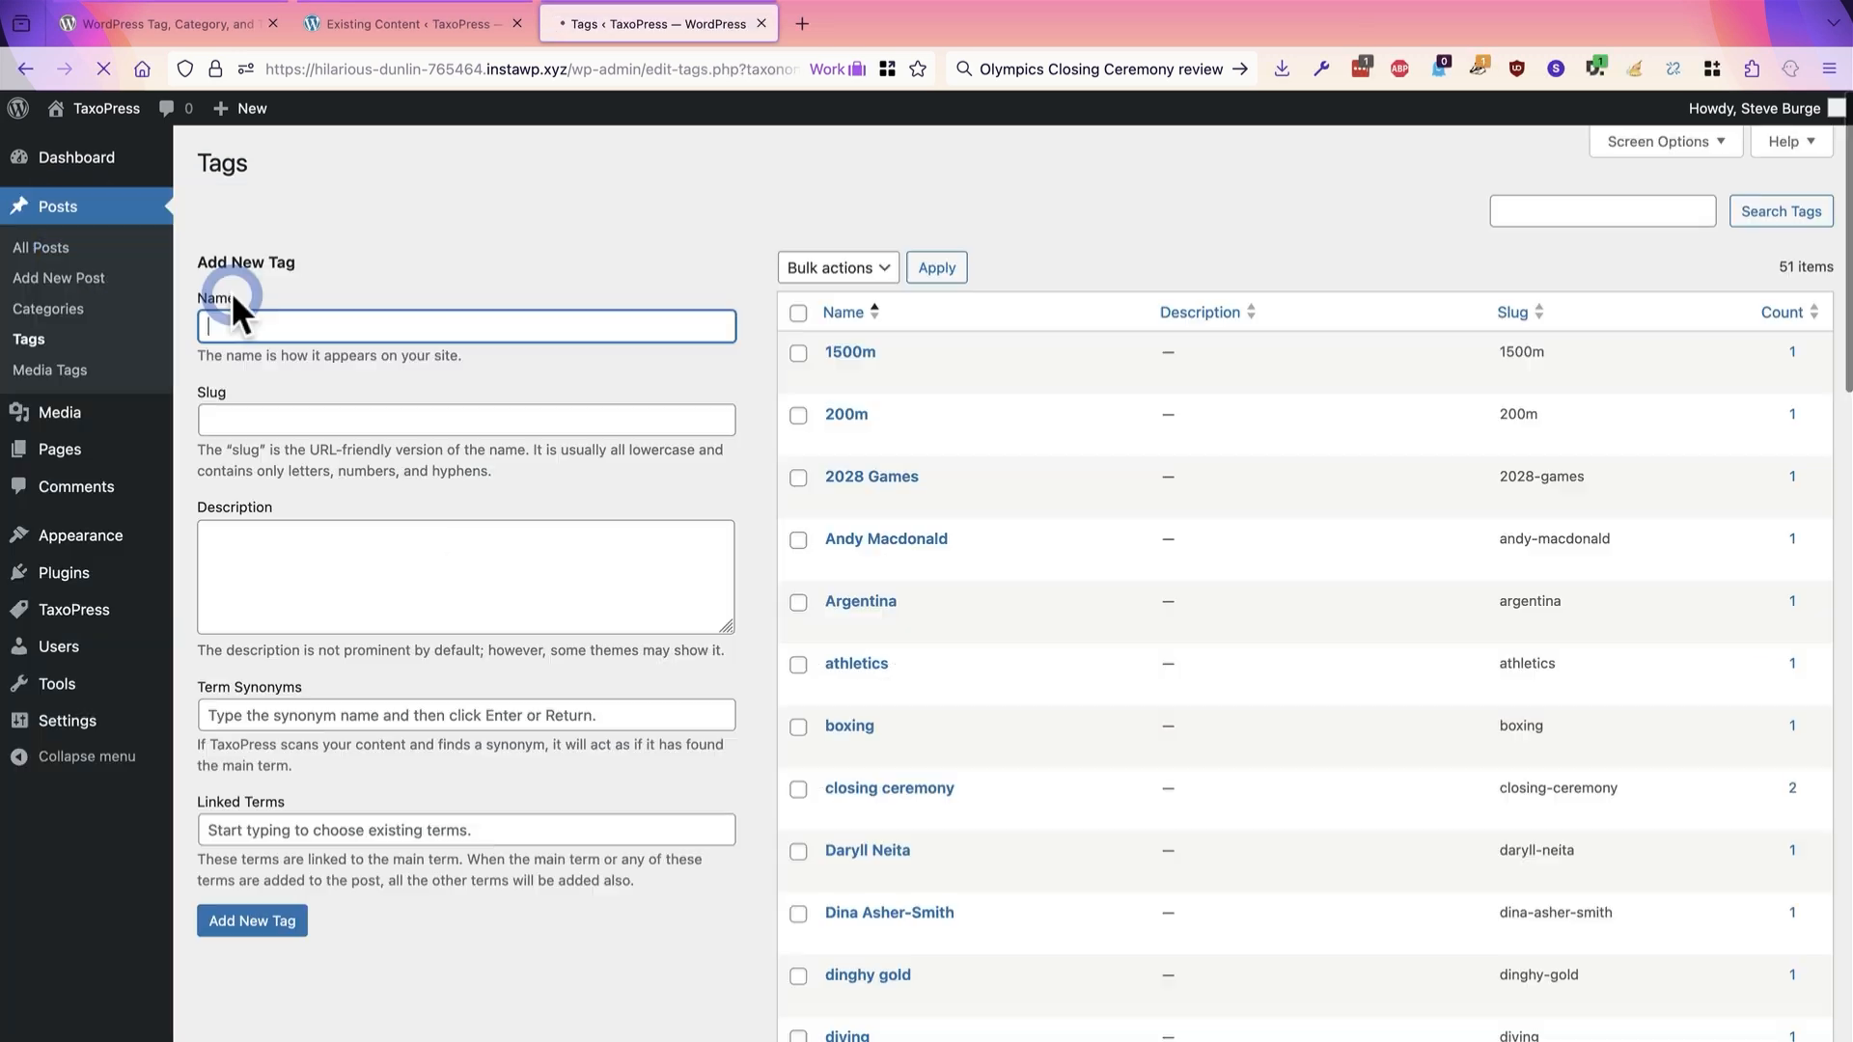
click(798, 313)
click(801, 266)
click(801, 289)
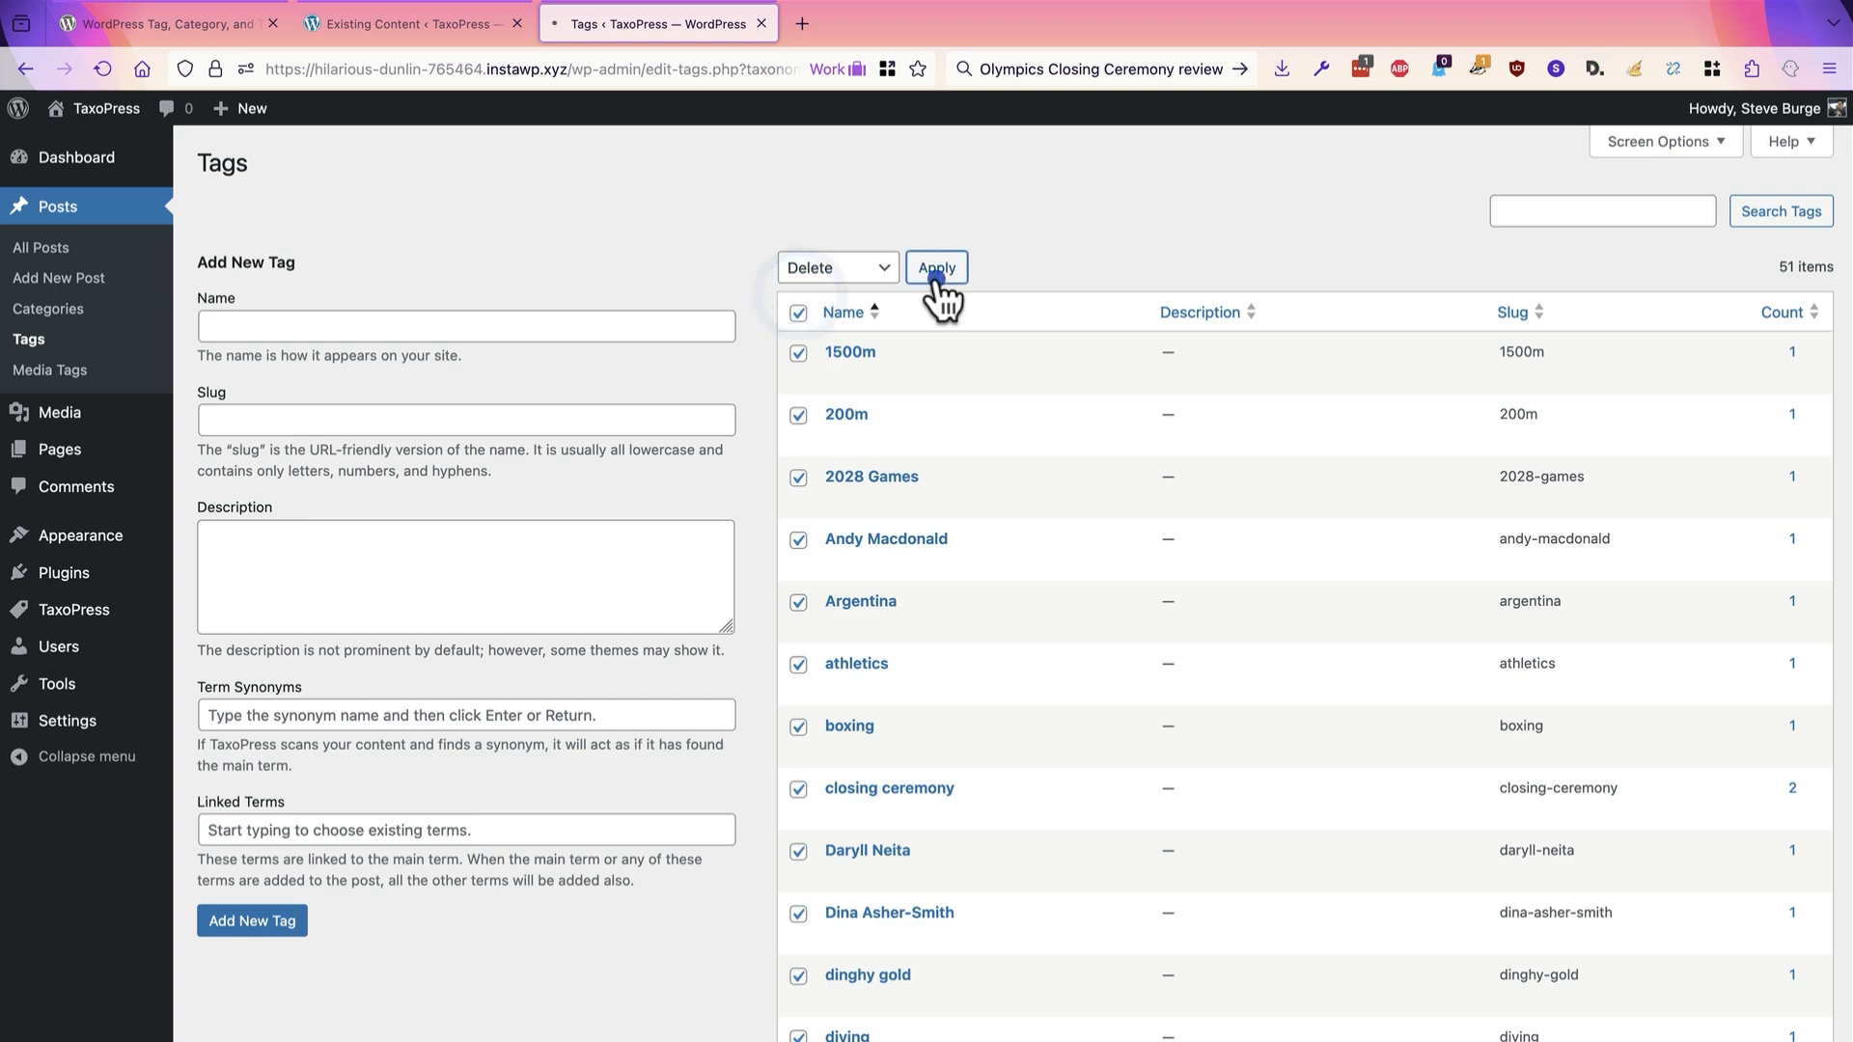
click(936, 269)
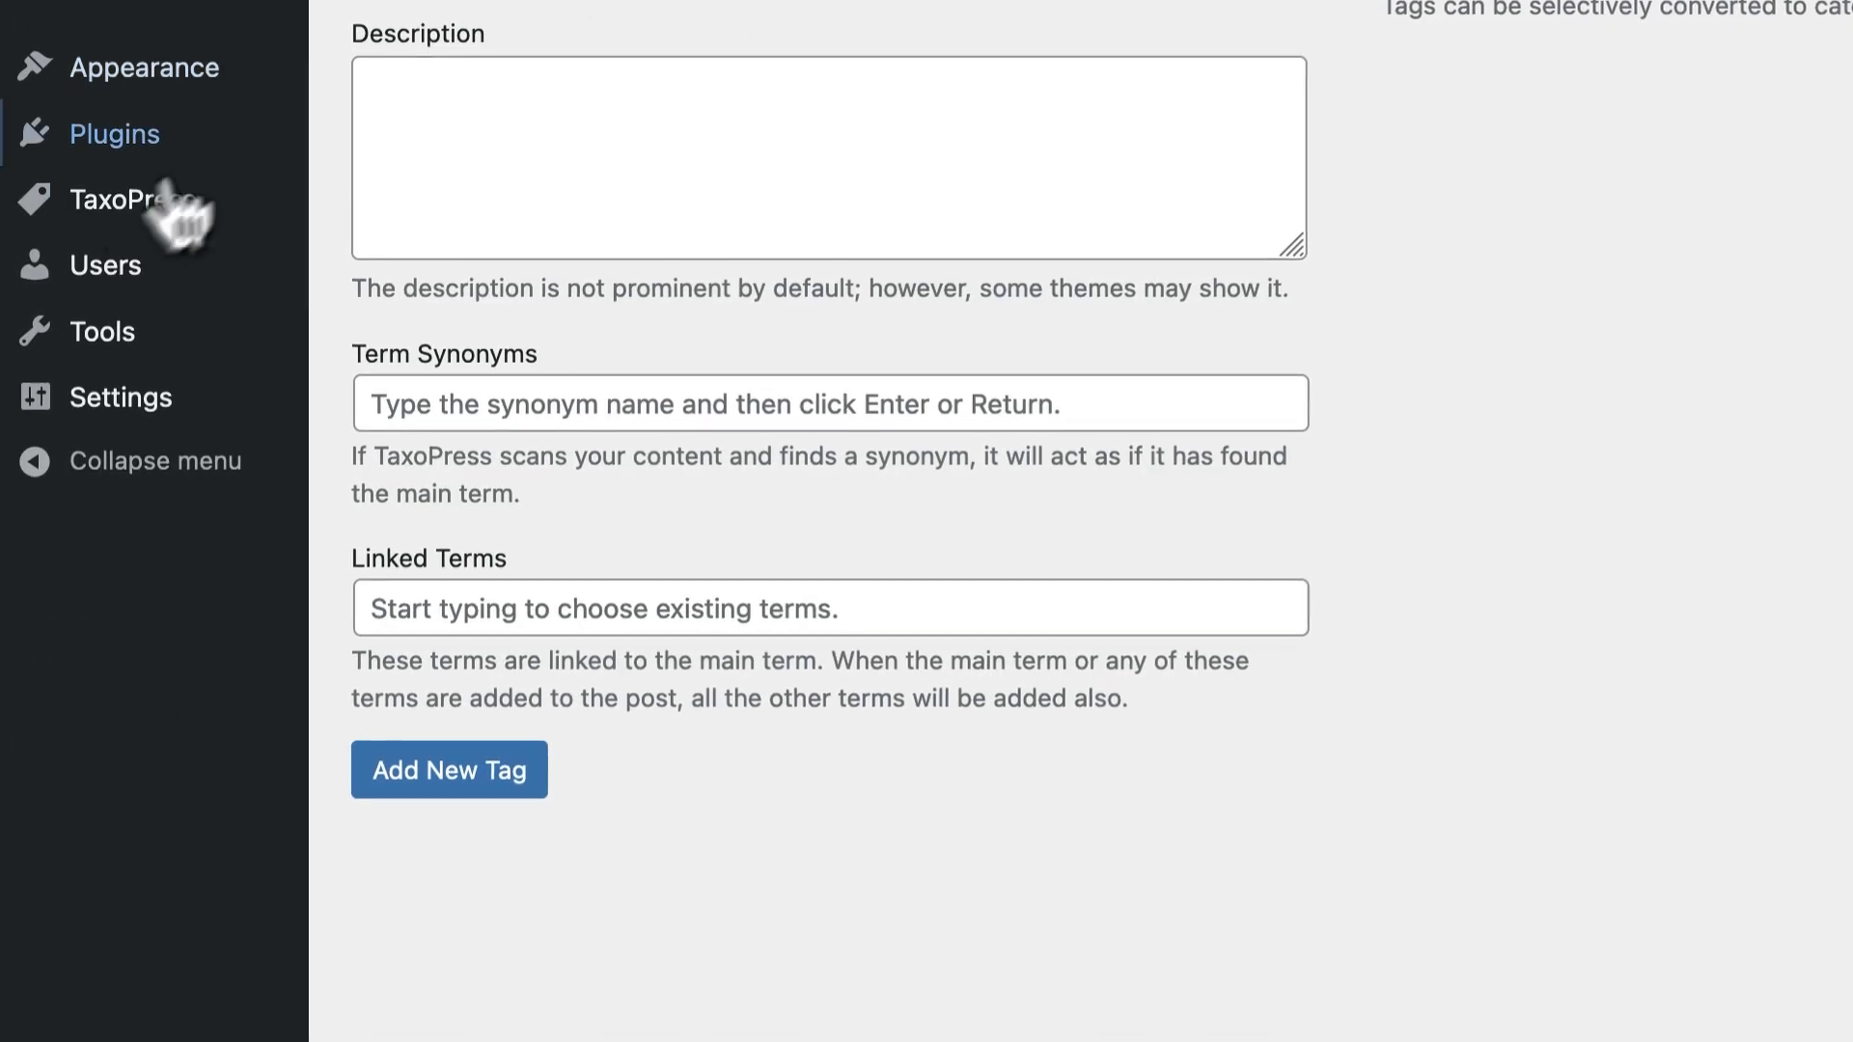
Step: In the default Auto Terms configuration, disable the OpenAI source, enable IBM Watson and save the settings
mouse_move(71, 599)
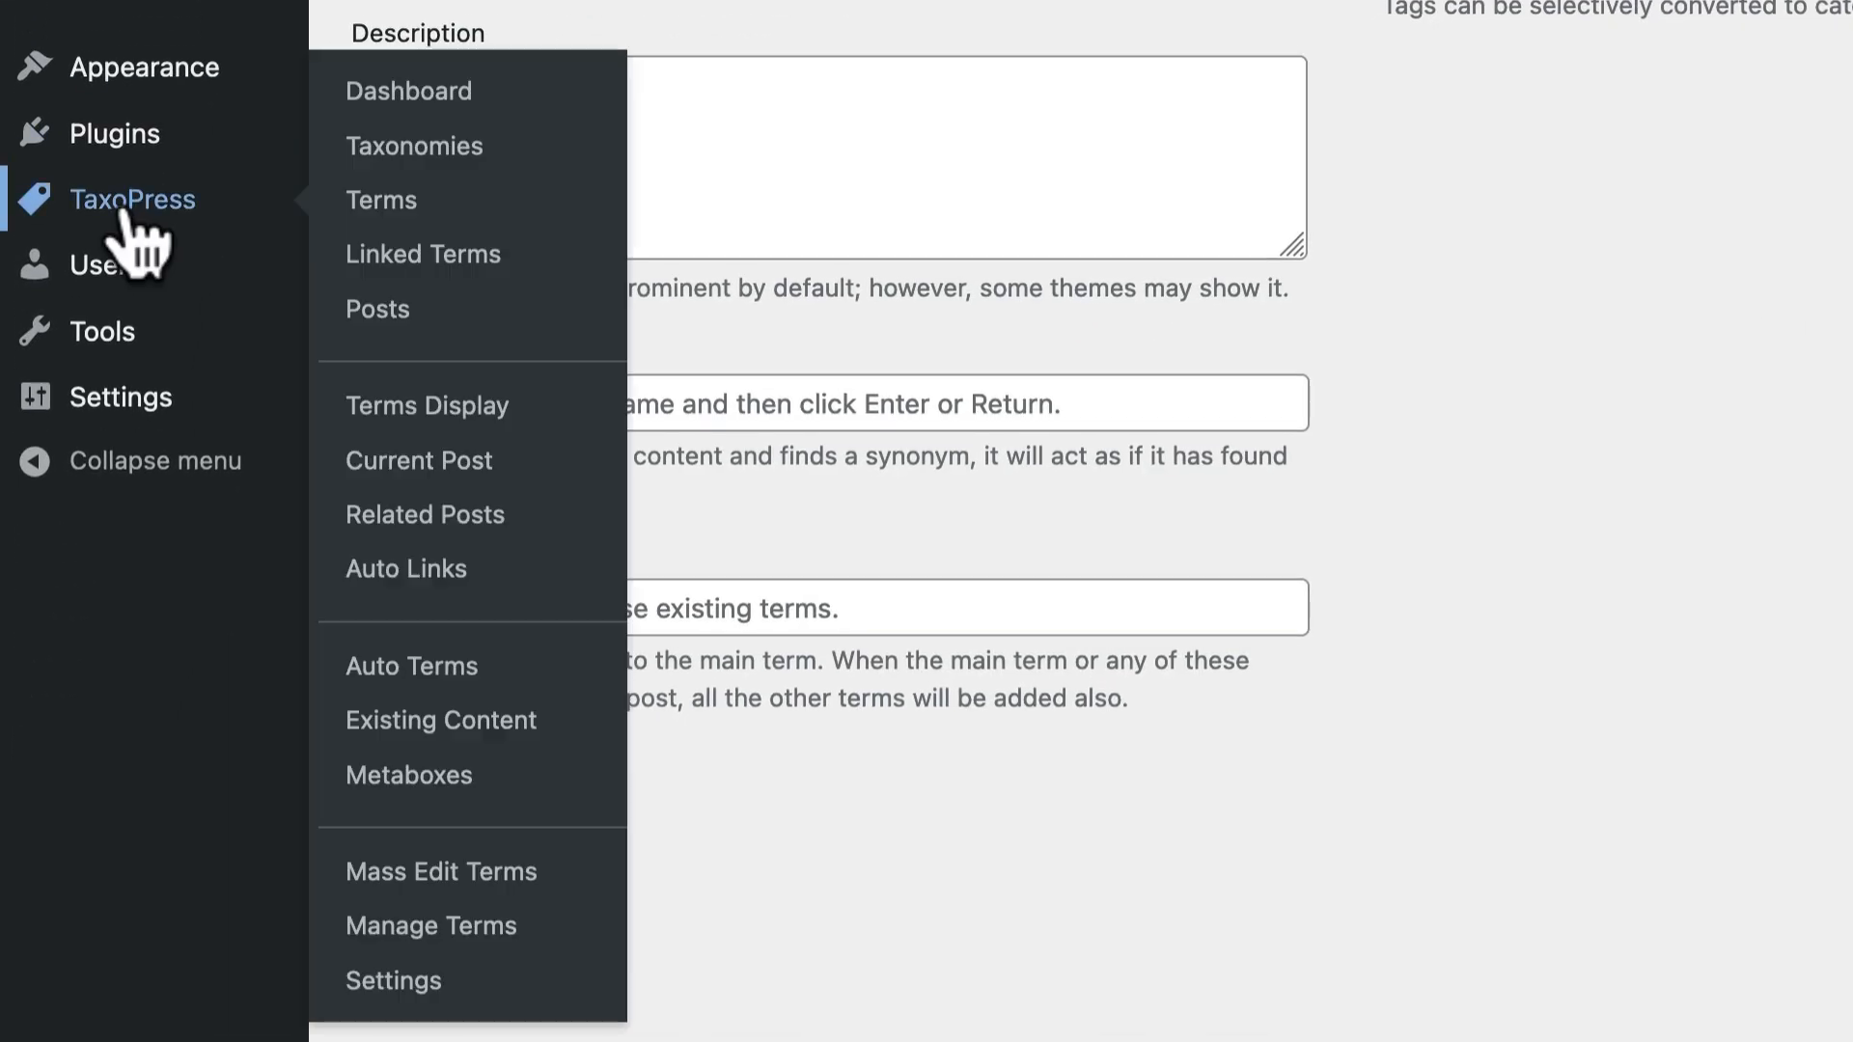
click(450, 675)
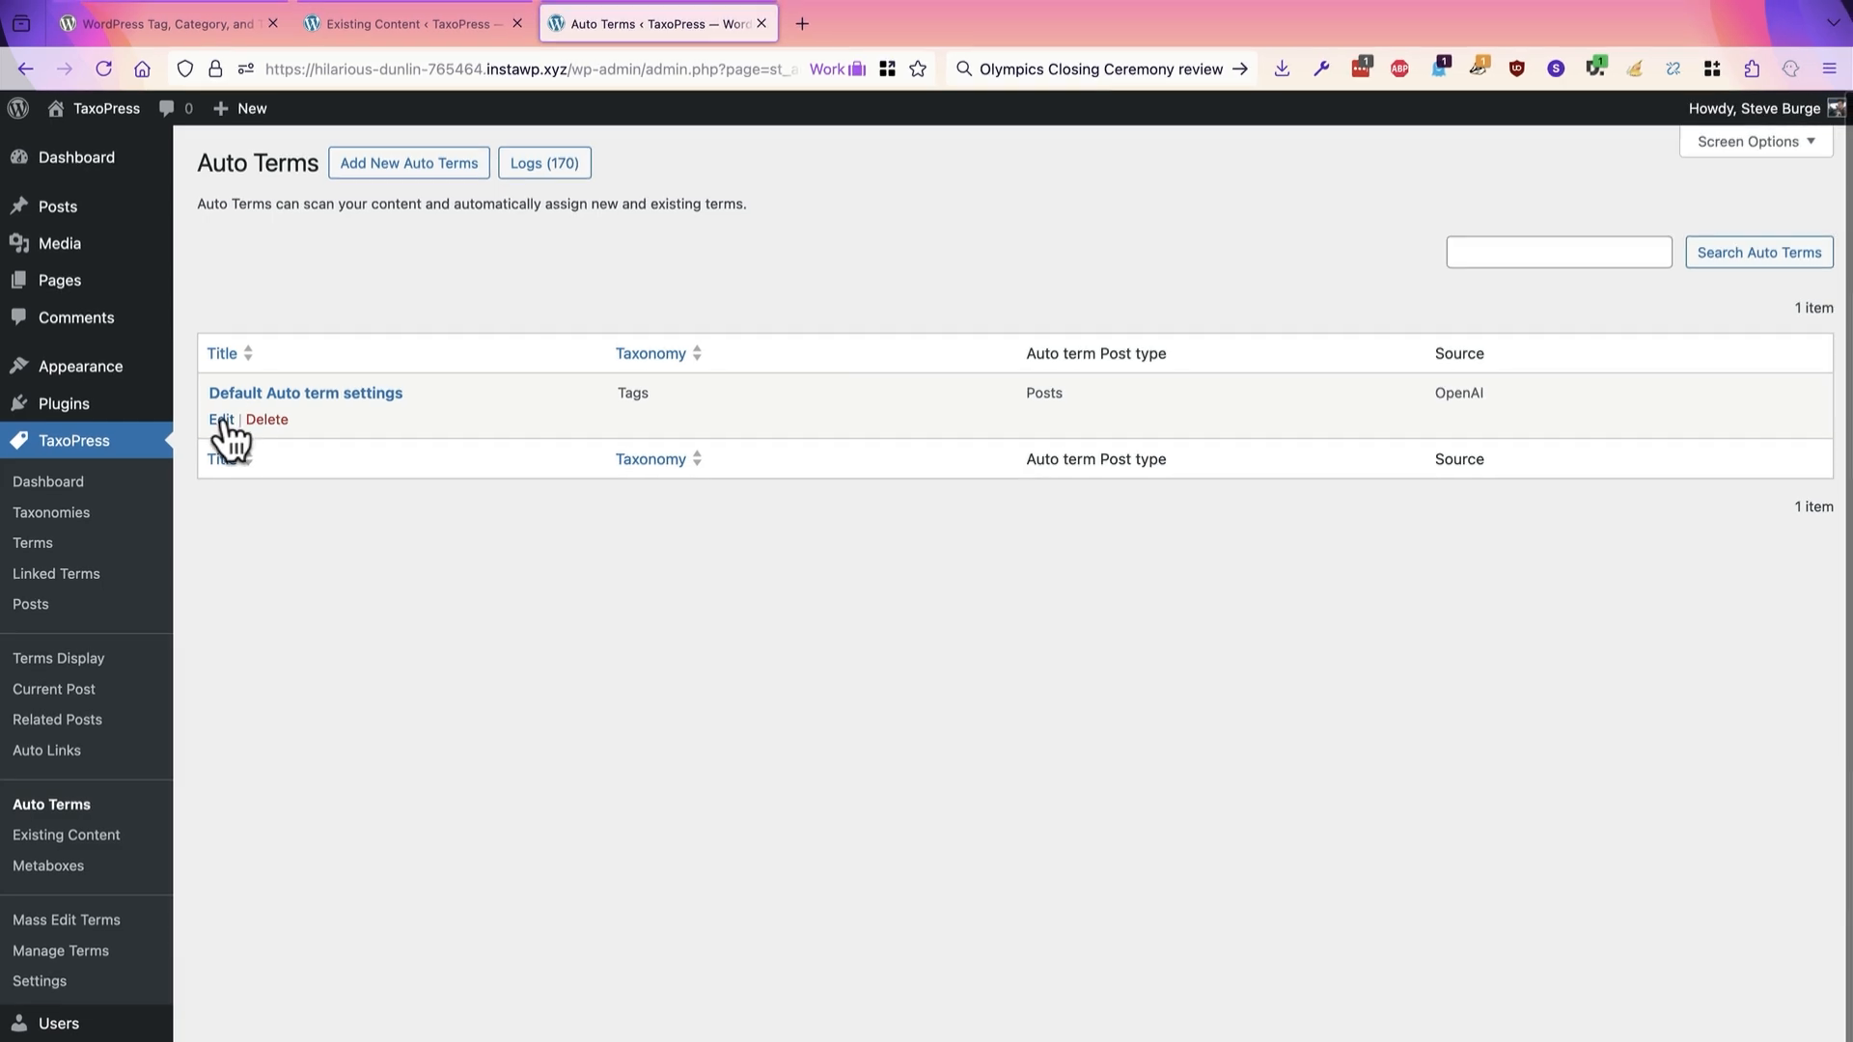
click(223, 418)
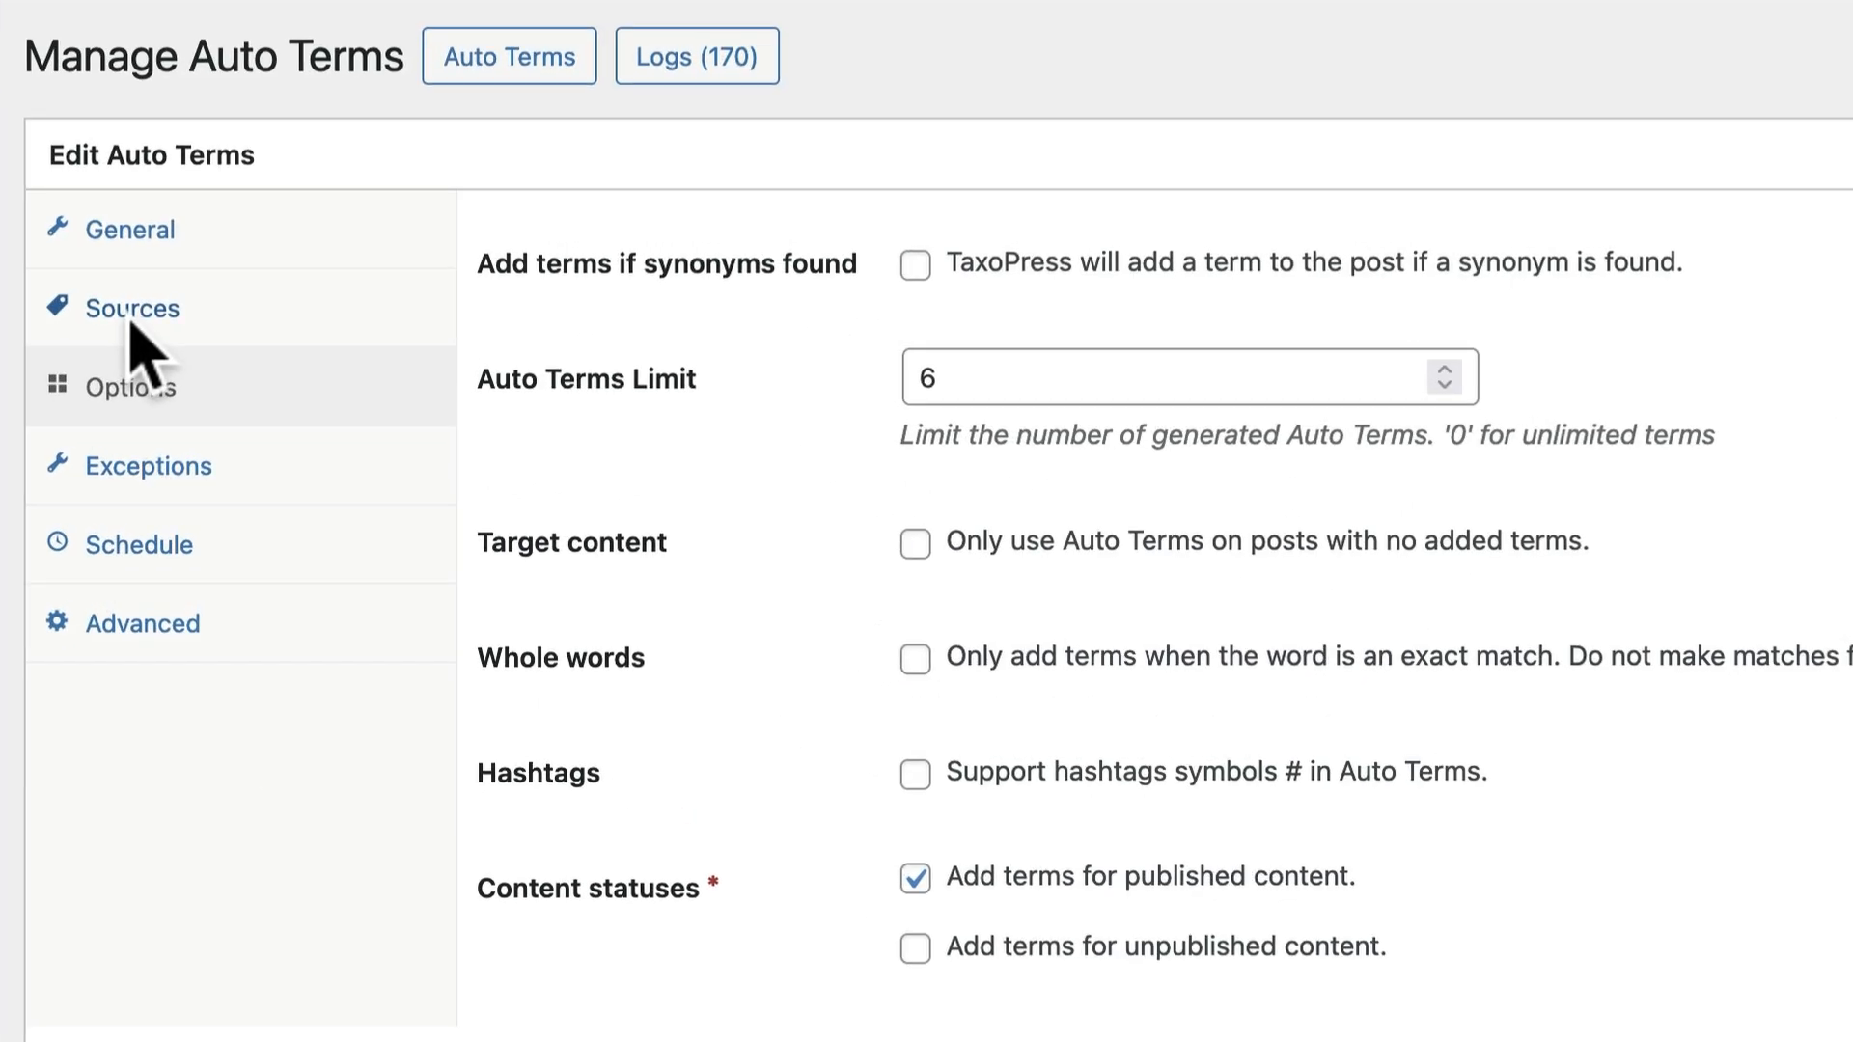
click(213, 315)
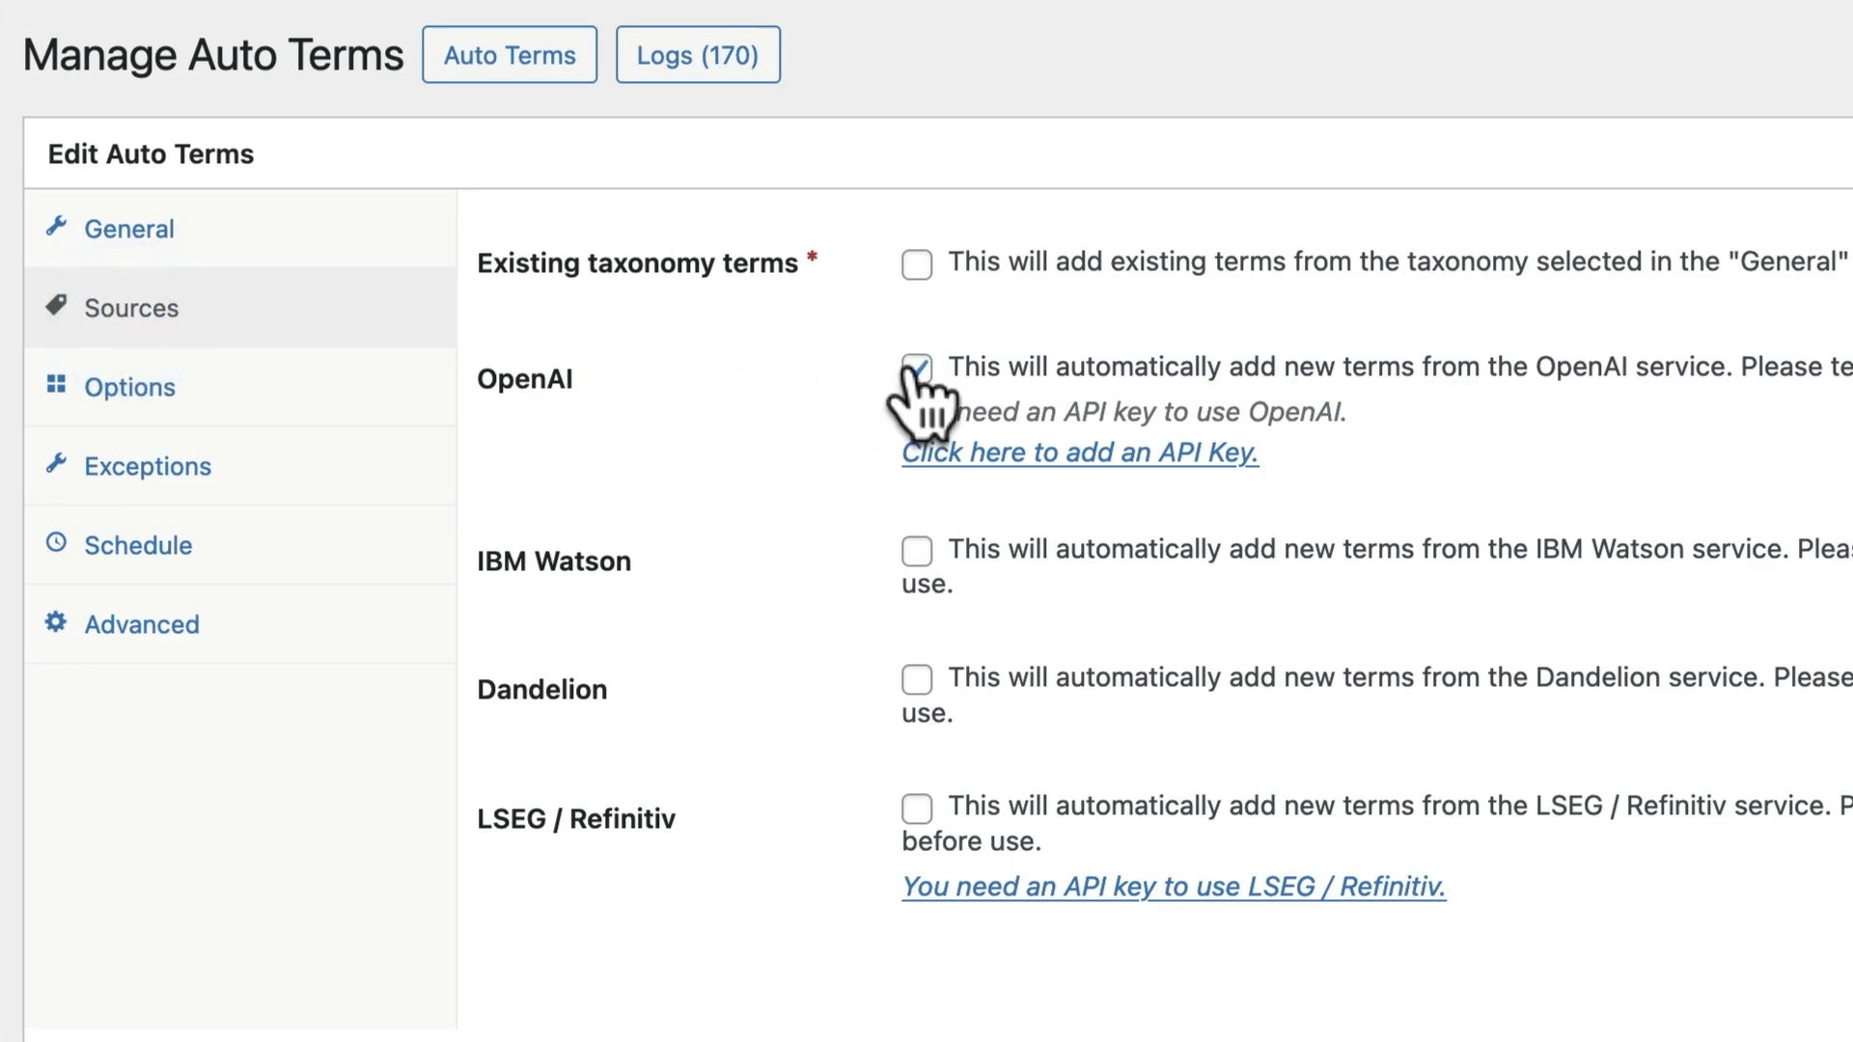
click(916, 551)
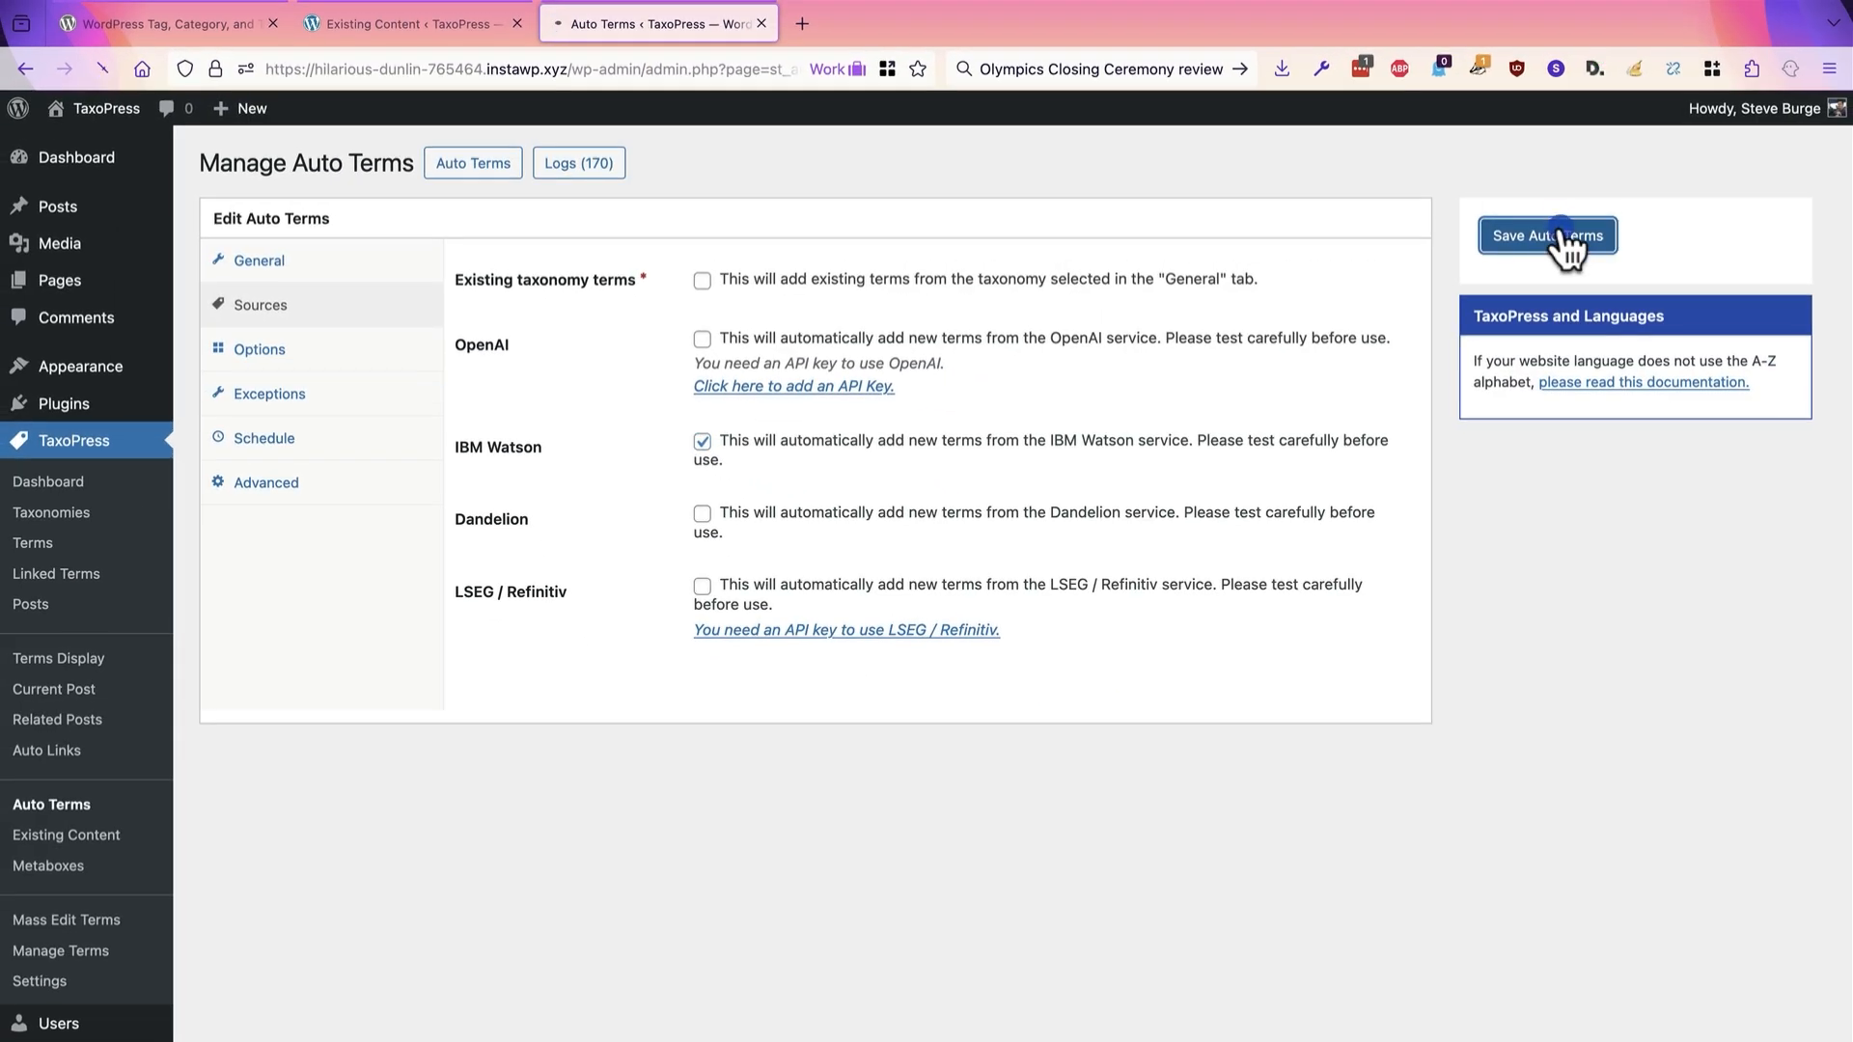
click(1558, 241)
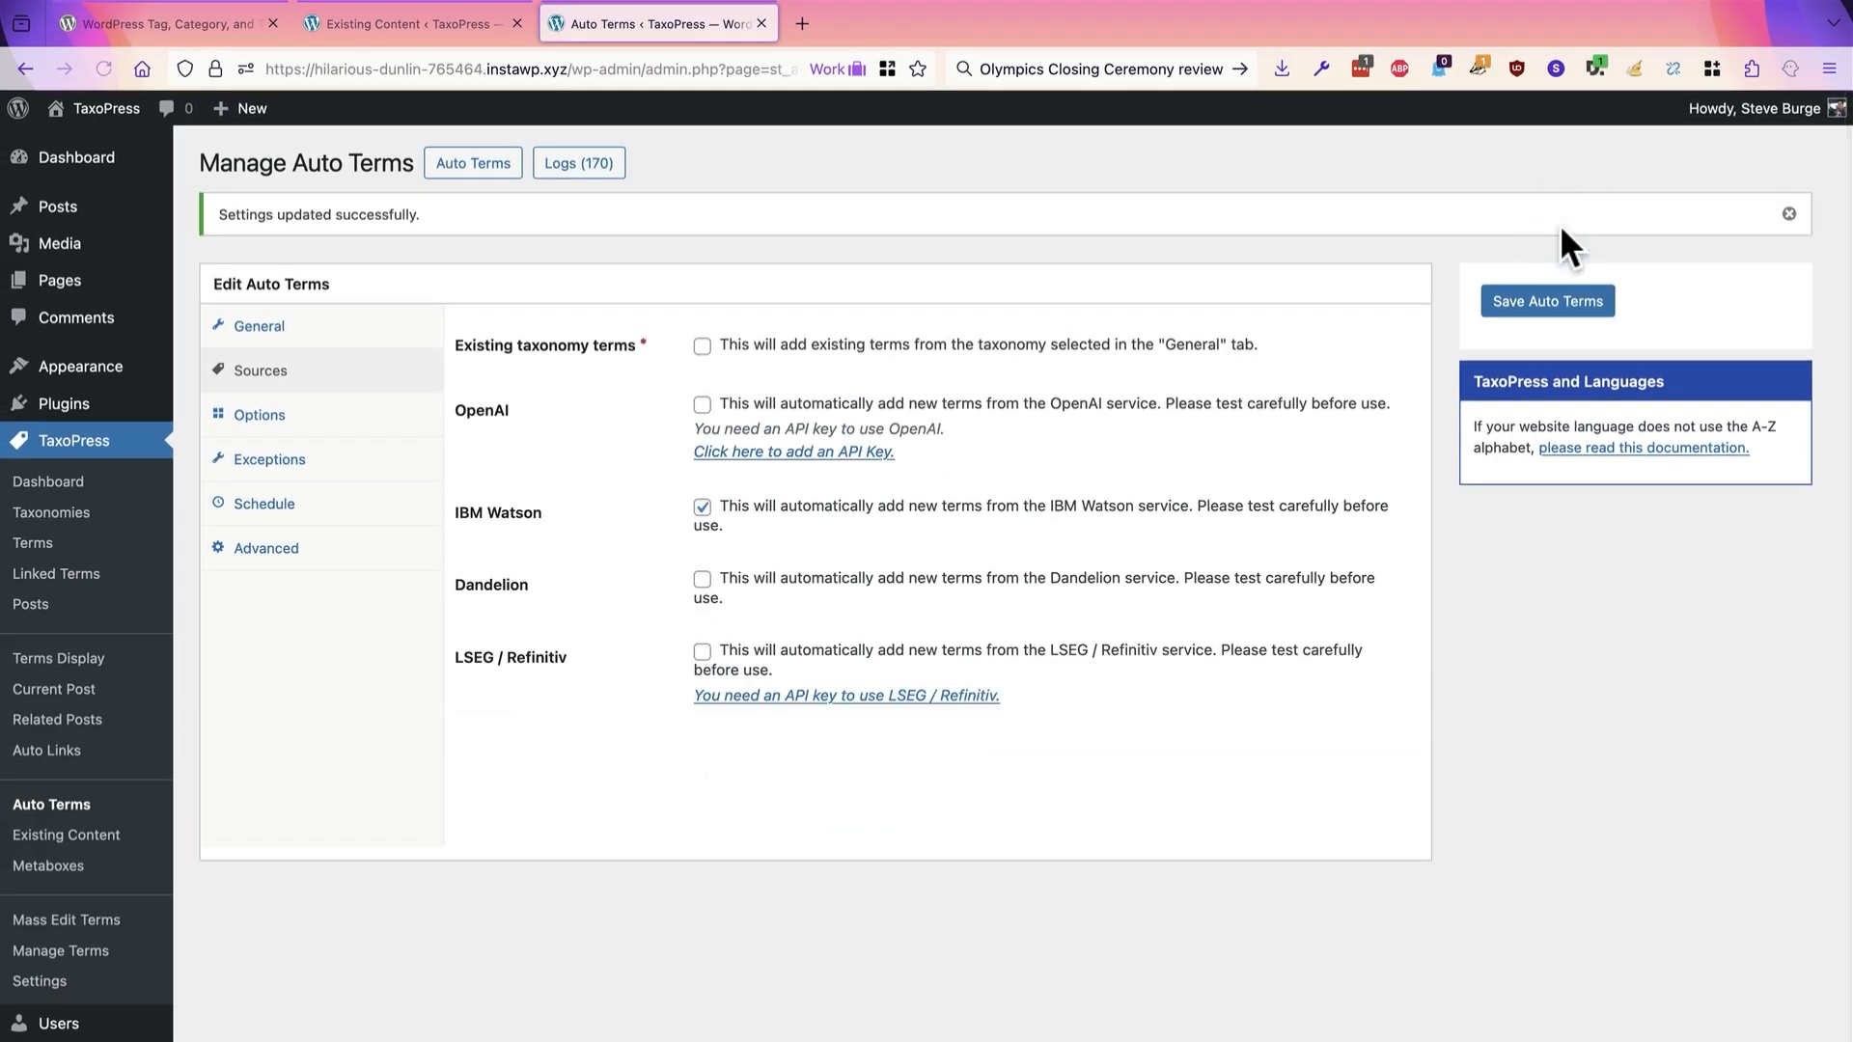
Step: Scan the existing content again to add Auto Terms from the IBM Watson source
click(62, 840)
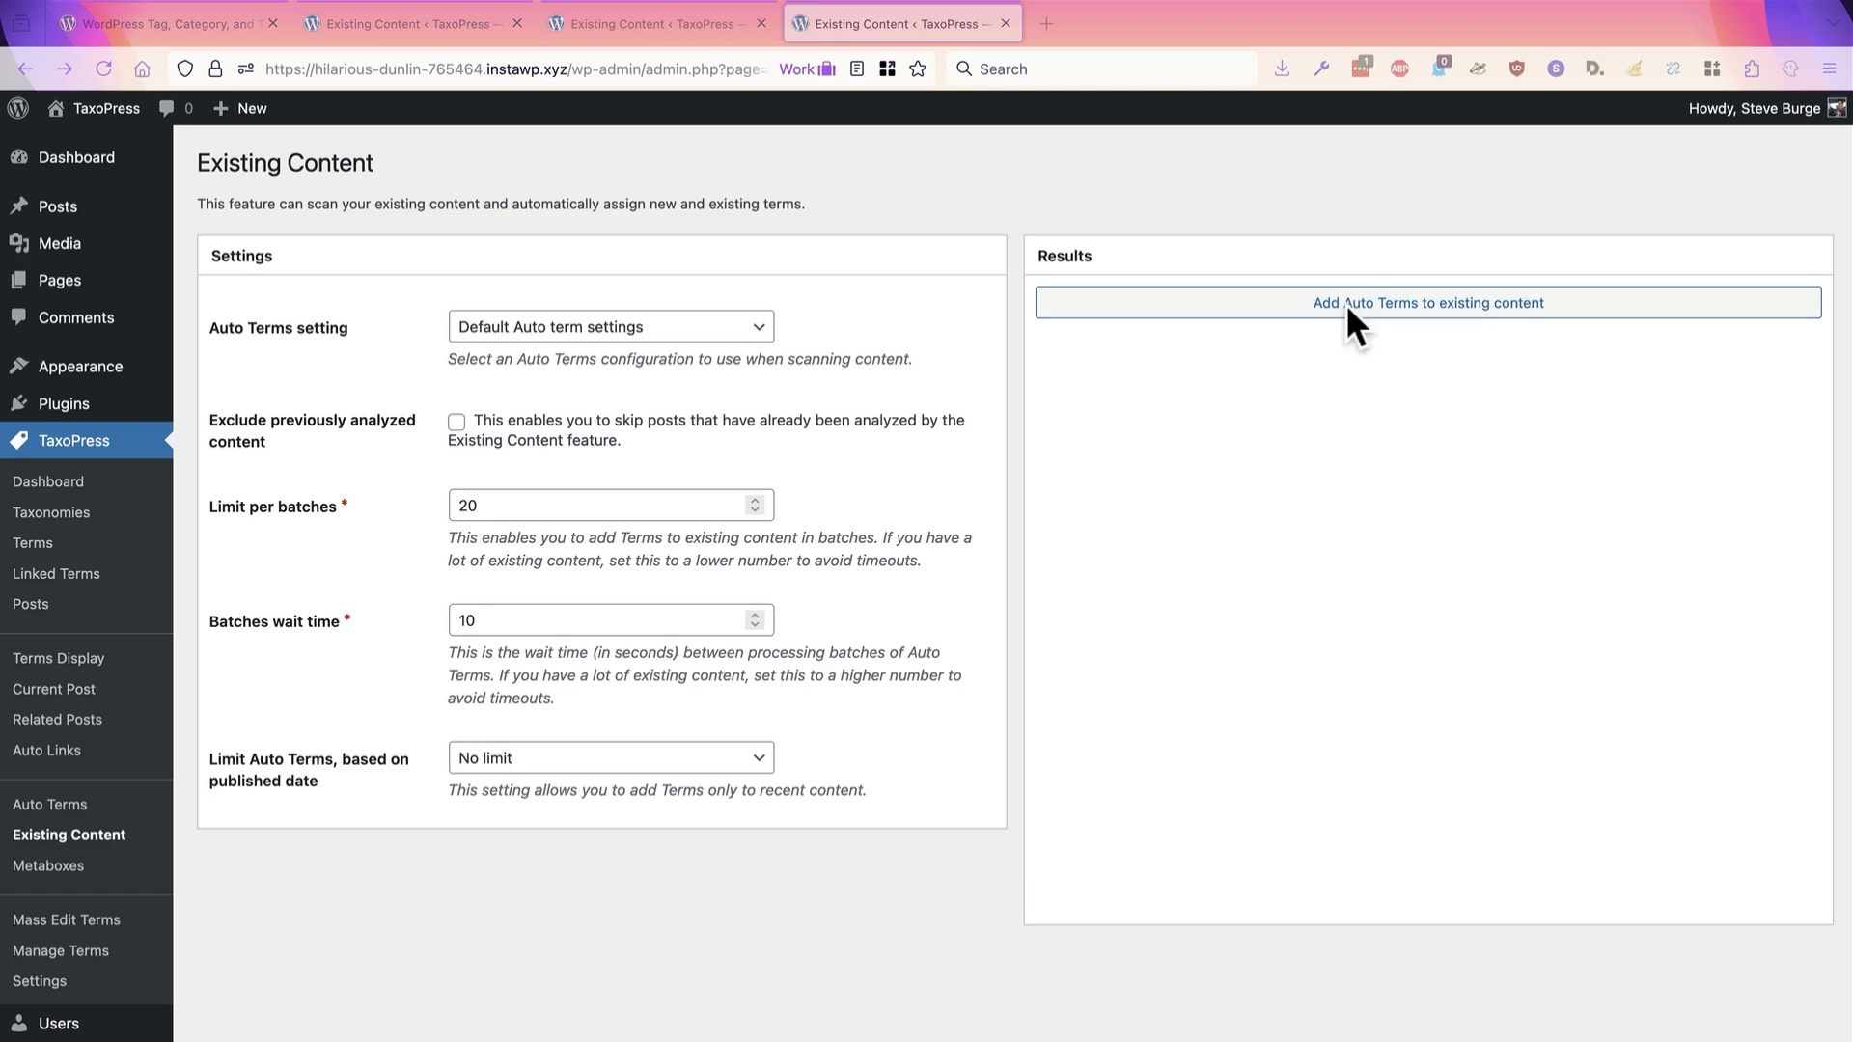
click(1345, 303)
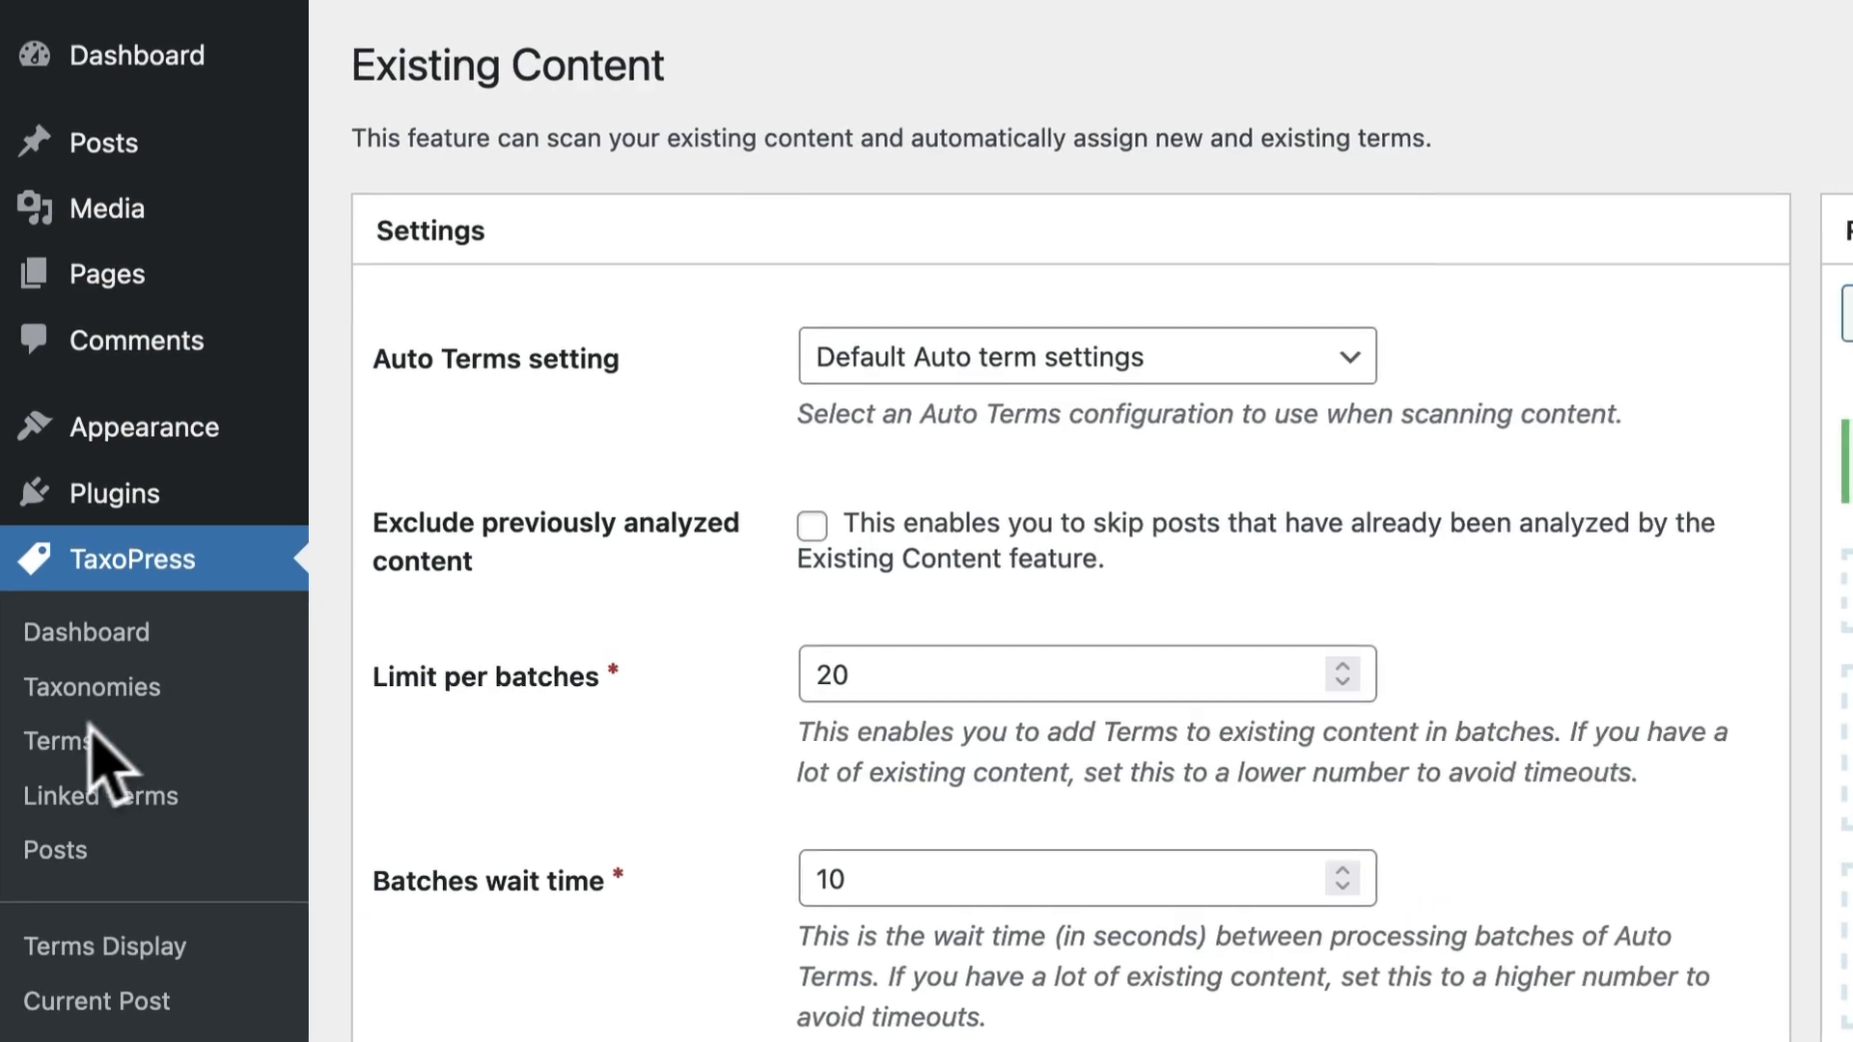
Step: Search the TaxoPress terms list for "leather" and show the actions available for the leather jacket term
click(72, 743)
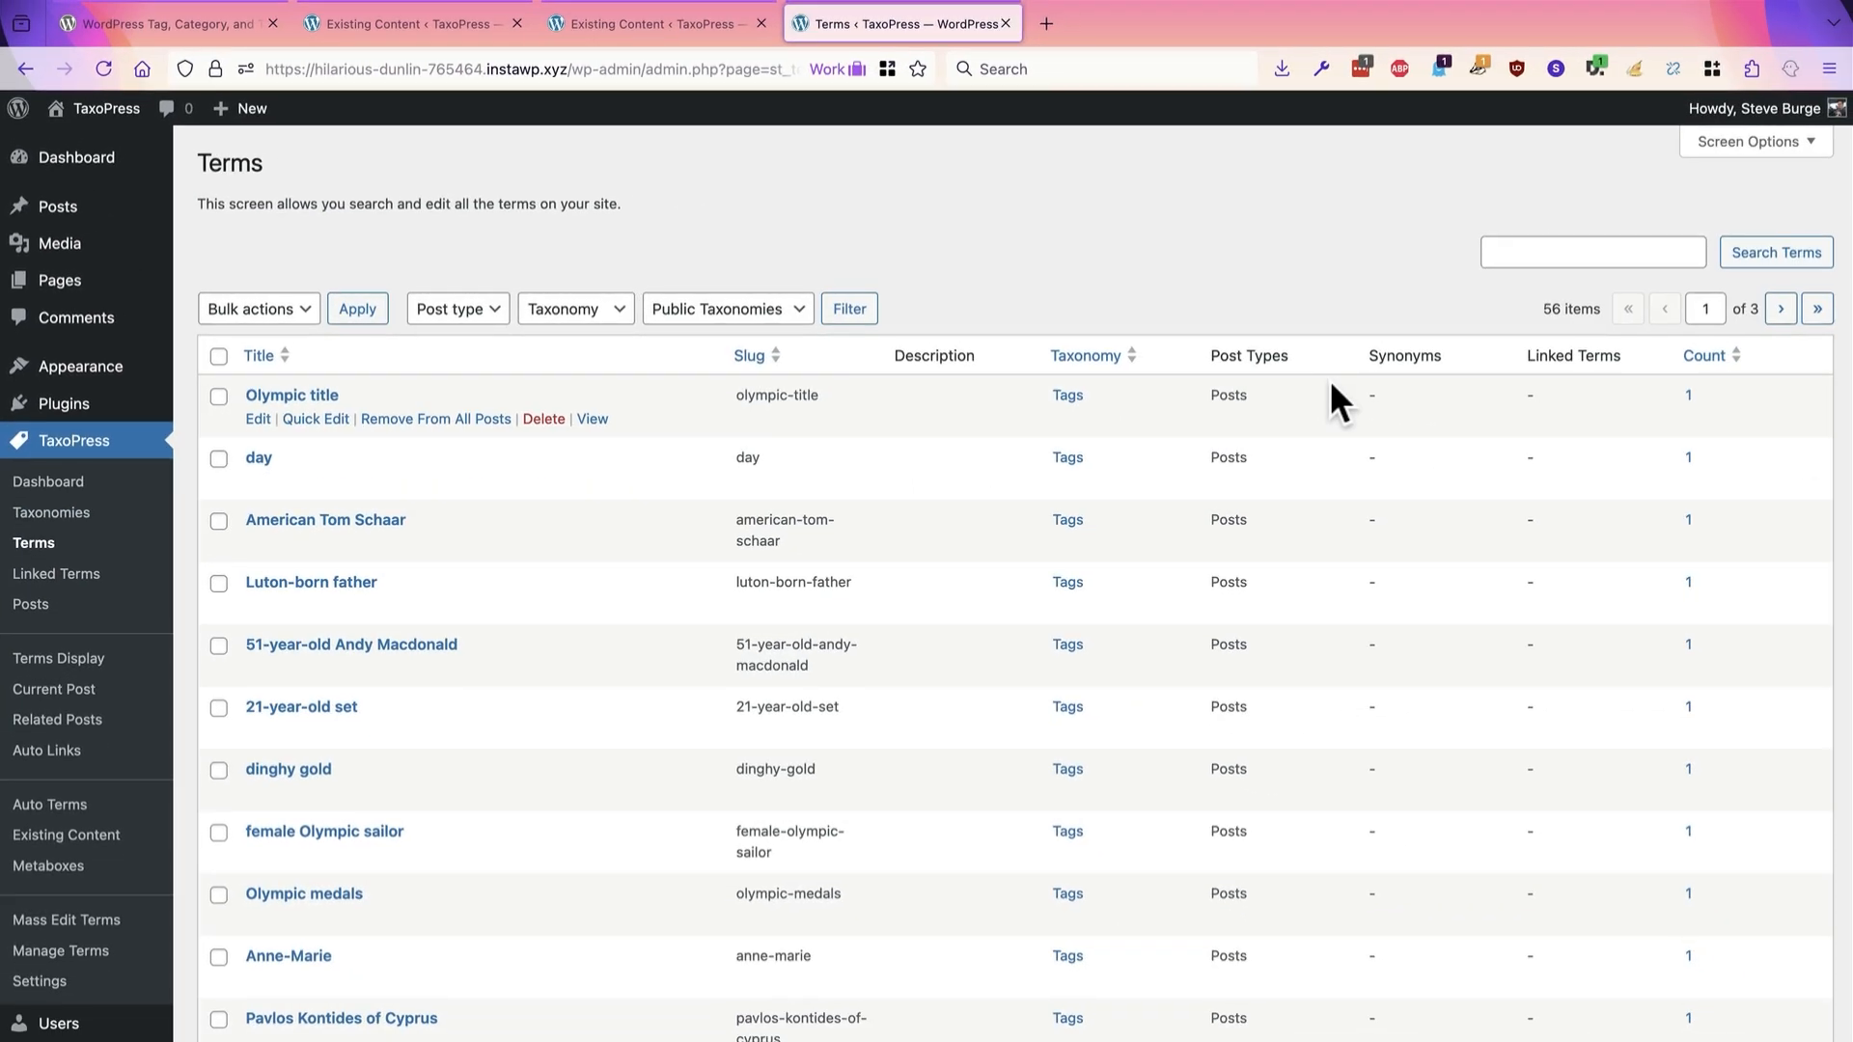
click(1514, 252)
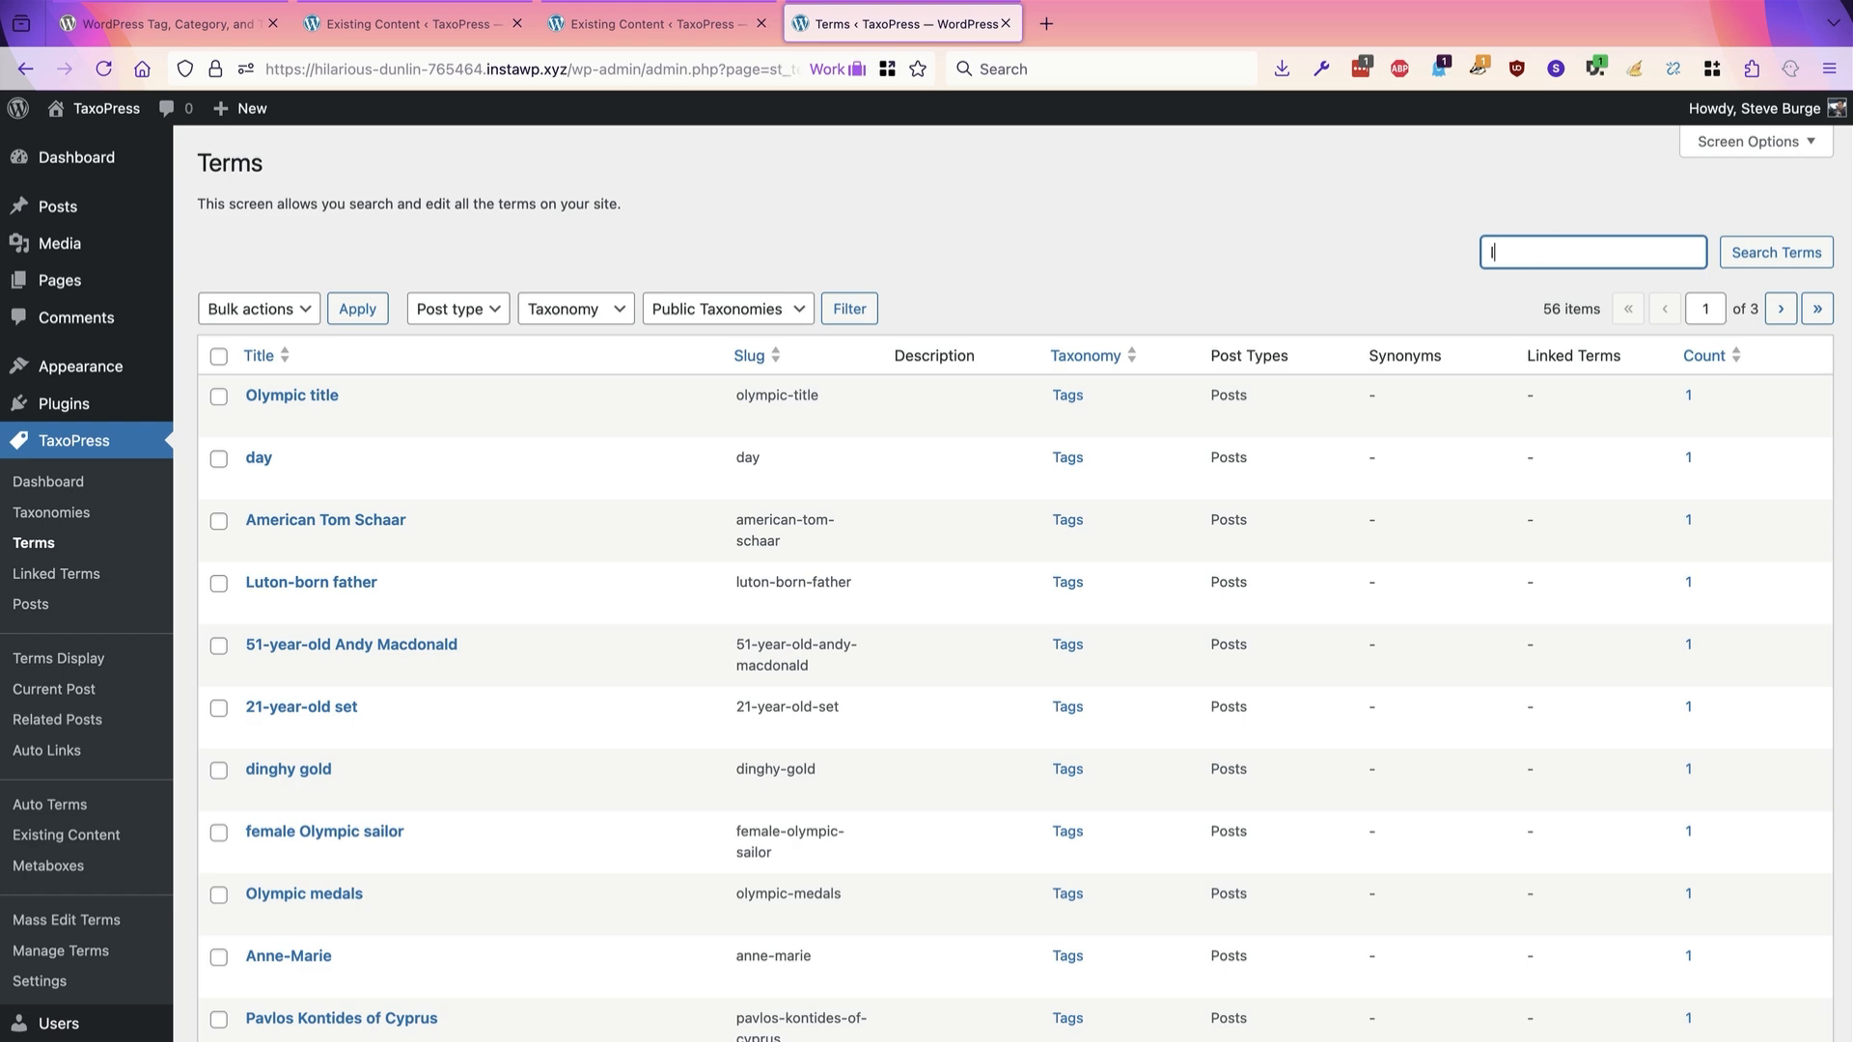
text(leather)
key(Return)
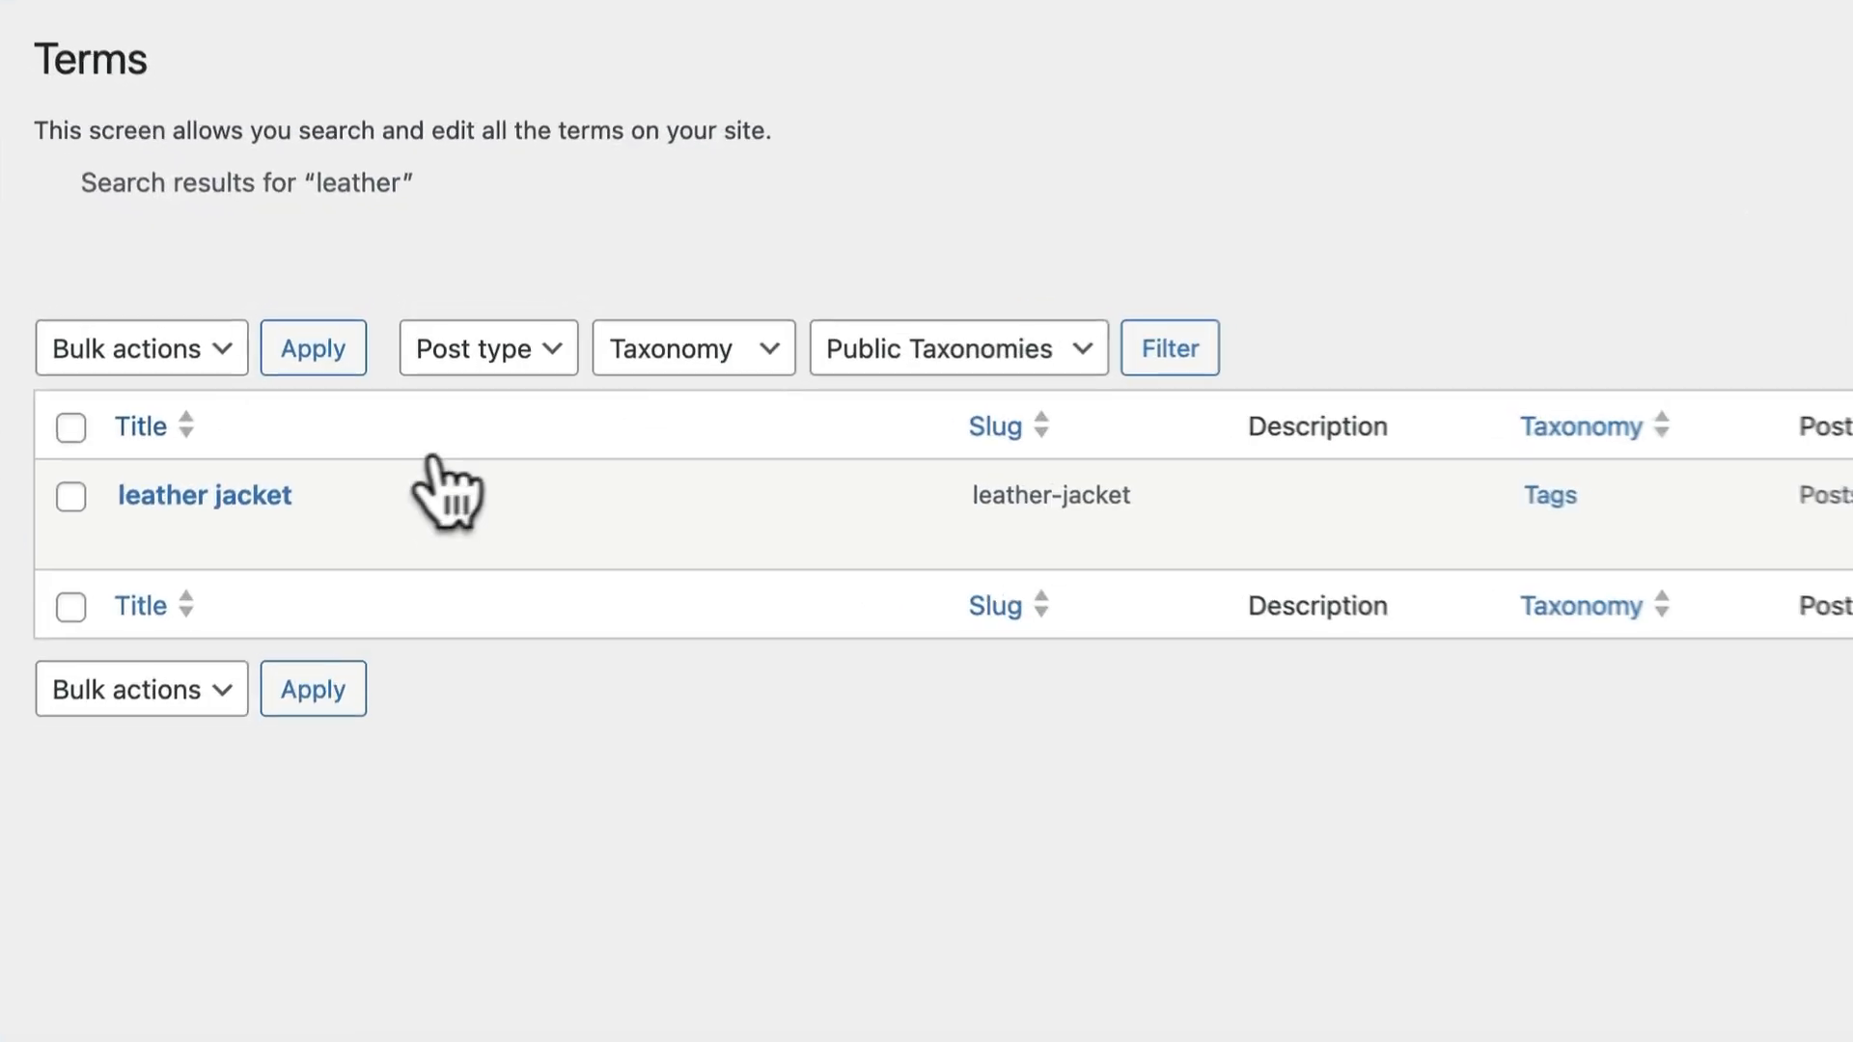
mouse_move(363, 441)
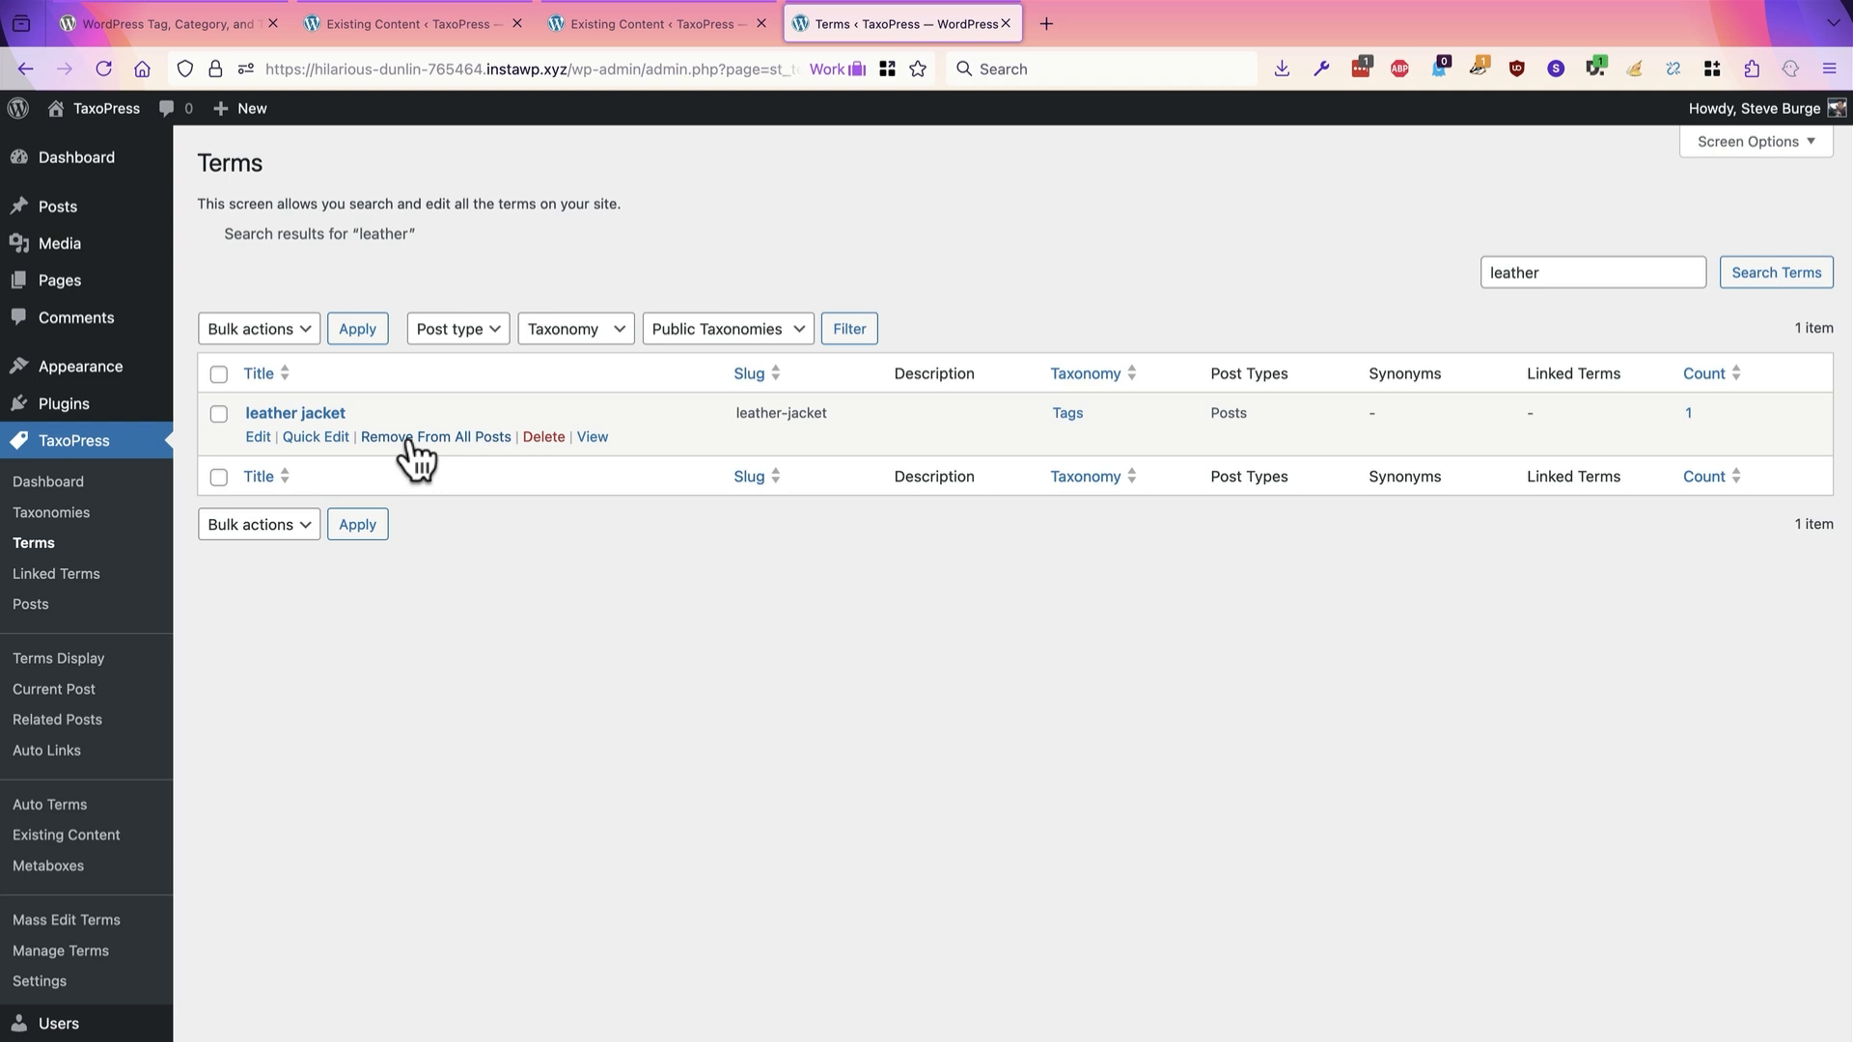
Step: Return to the Existing Content page and switch to the TaxoPress plugin page on wordpress.org
click(77, 841)
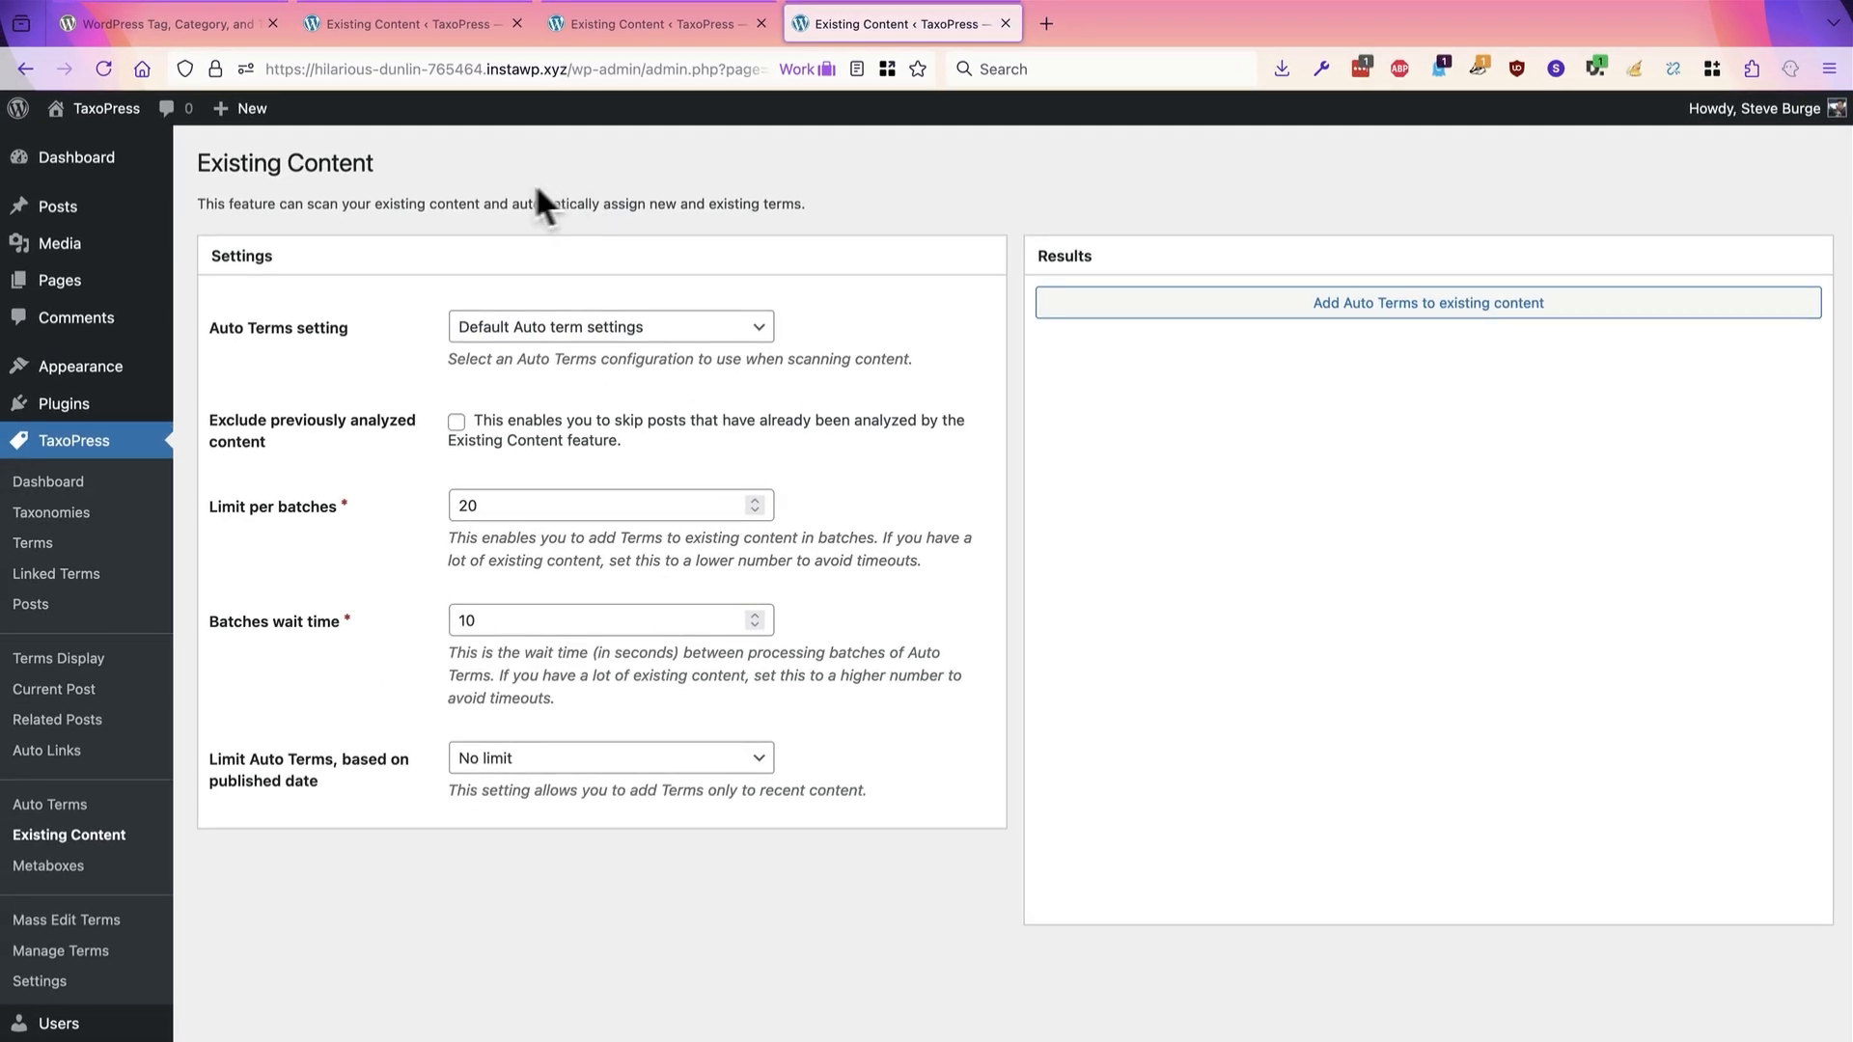
click(199, 27)
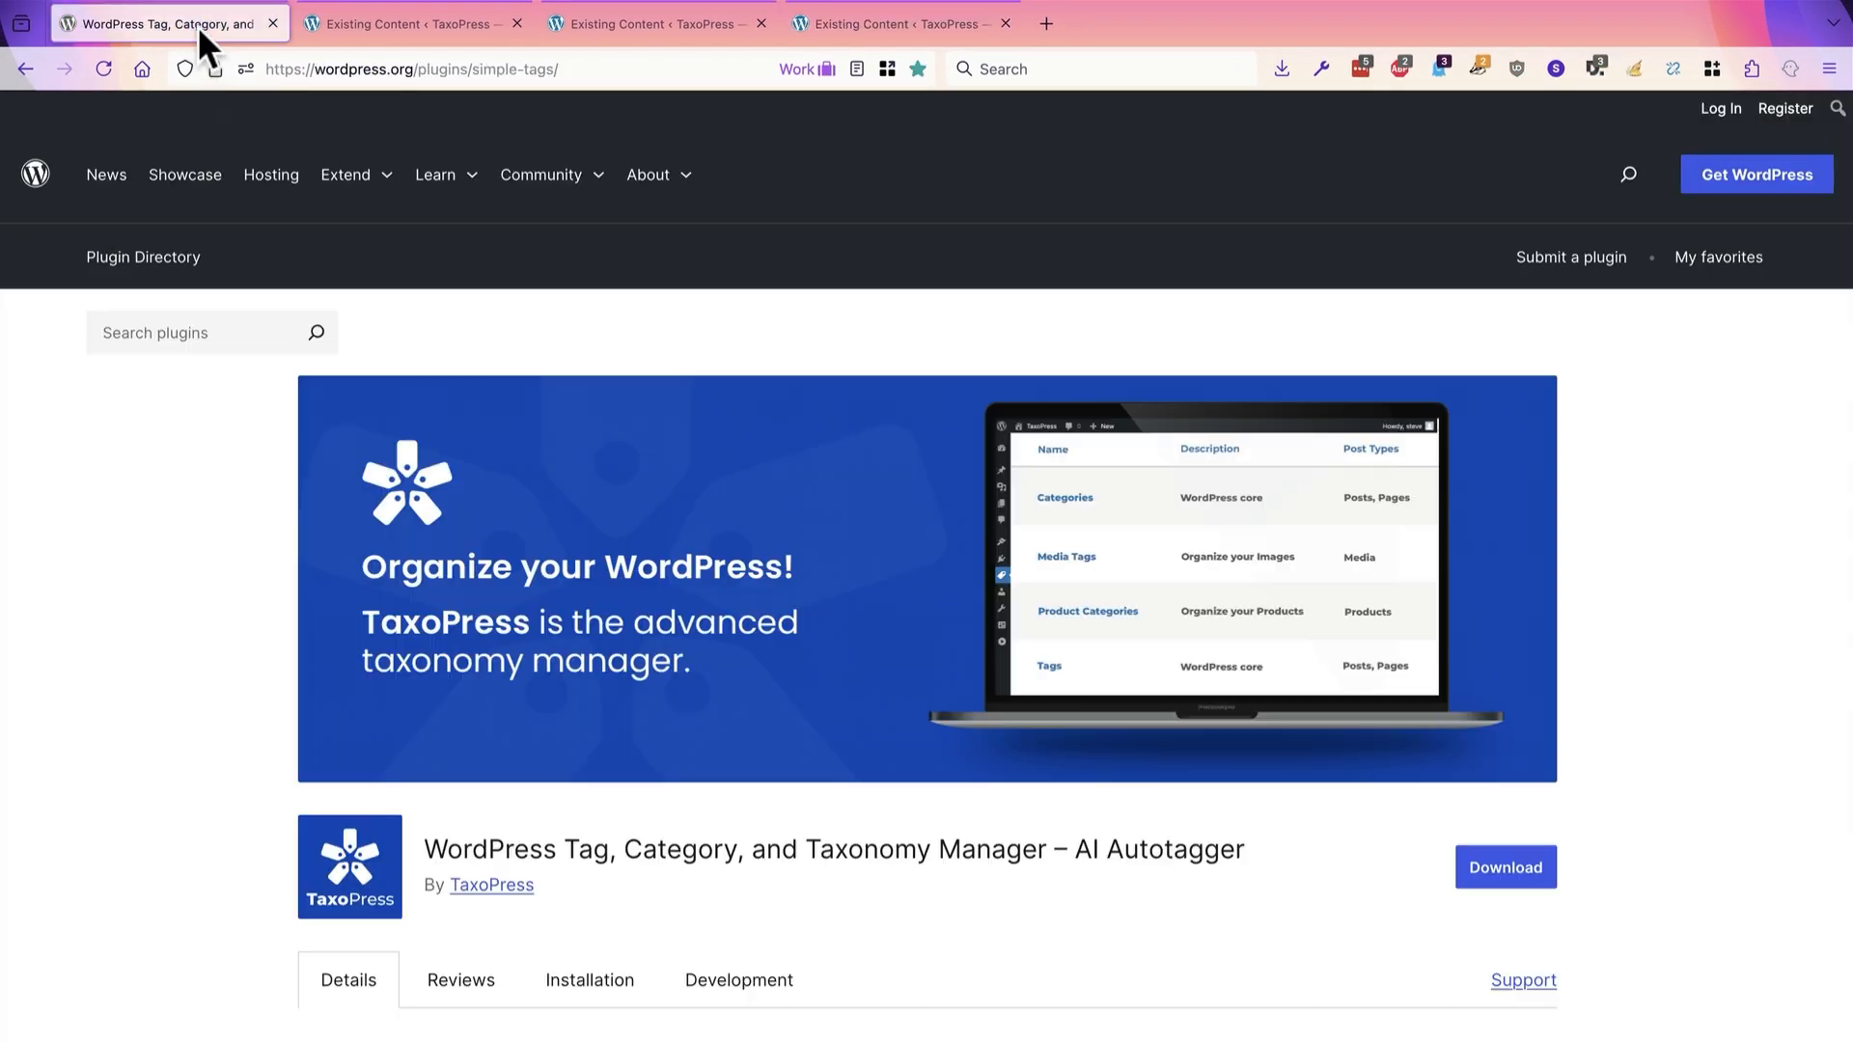